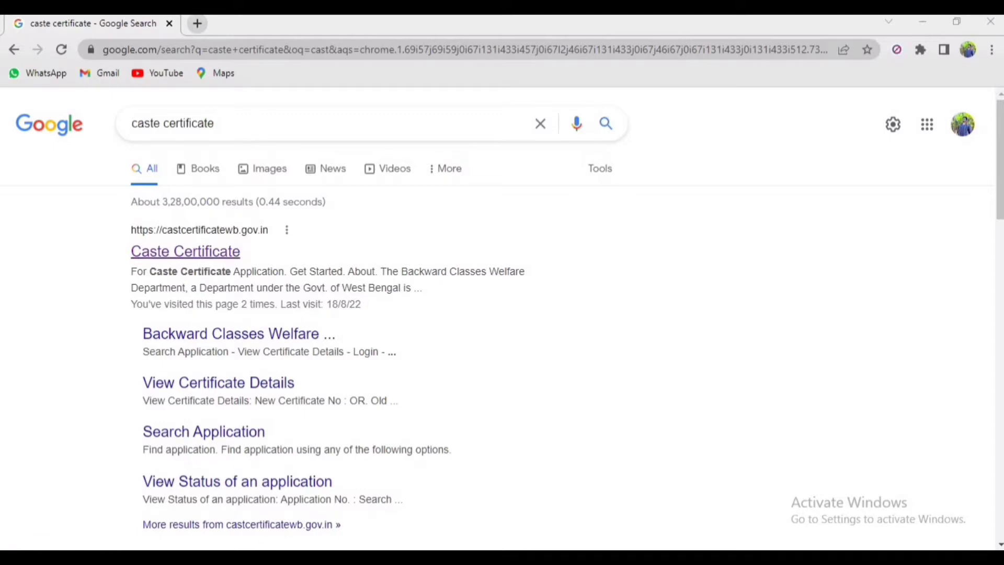
Open the official caste certificate website from the search results and look over its home page
click(185, 251)
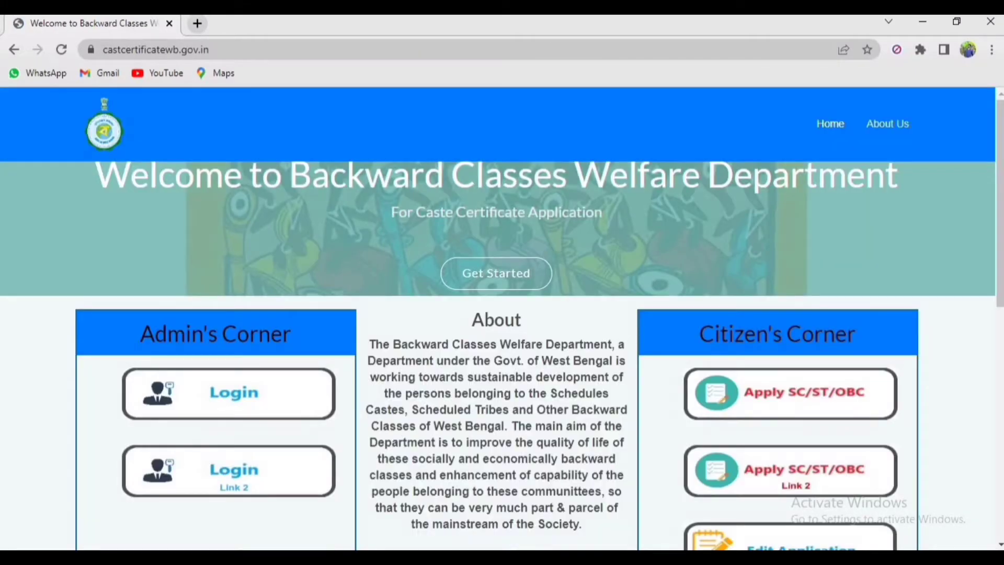
scroll(502, 356, down, 5)
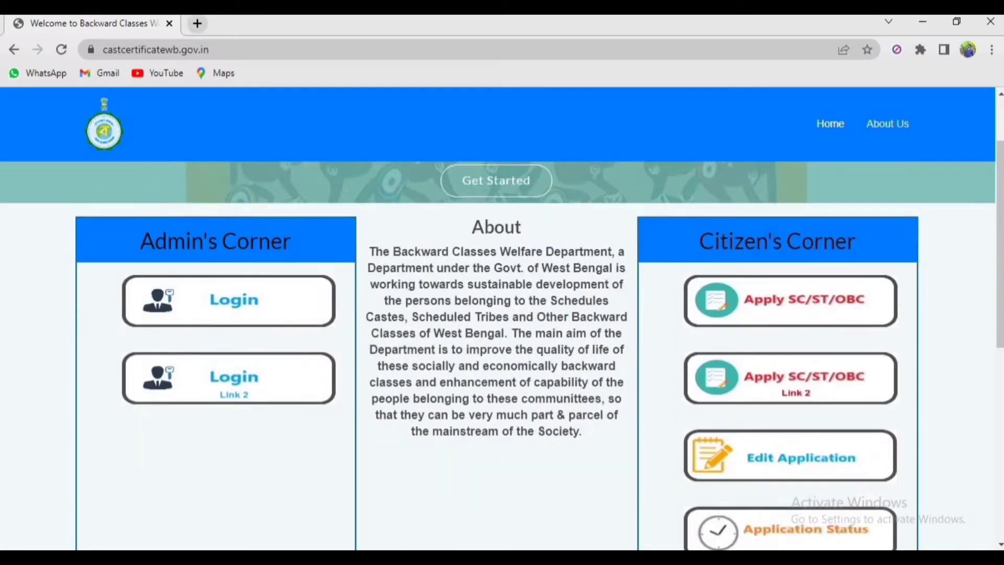
scroll(503, 356, up, 2)
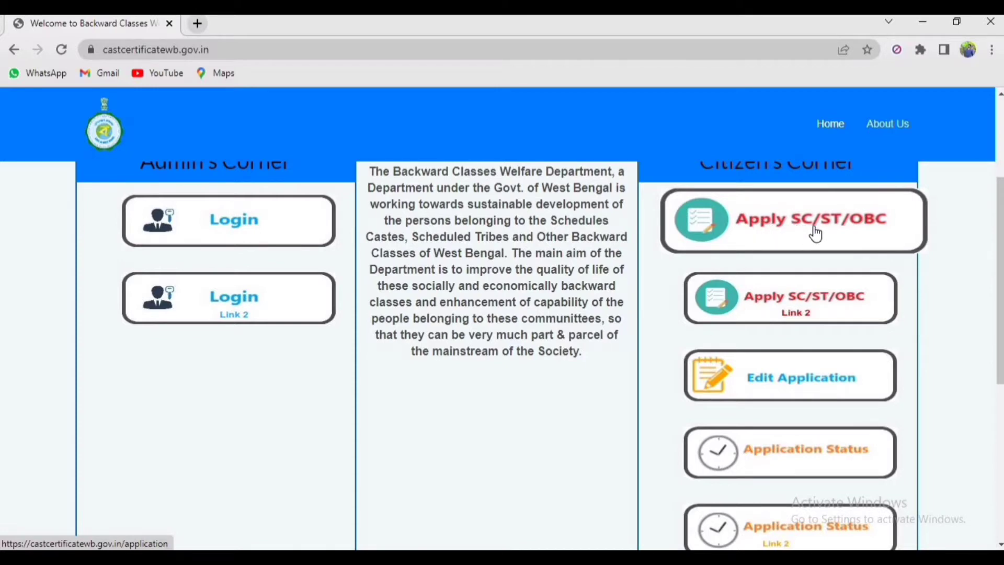
Open the SC/ST/OBC application form and choose JALPAIGURI as the district
click(772, 224)
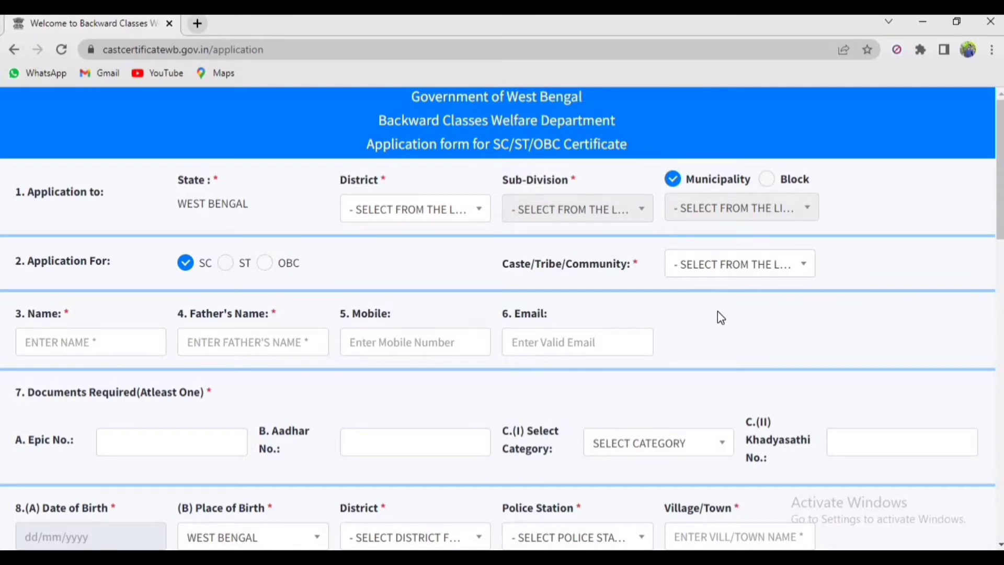
drag(695, 293, 439, 217)
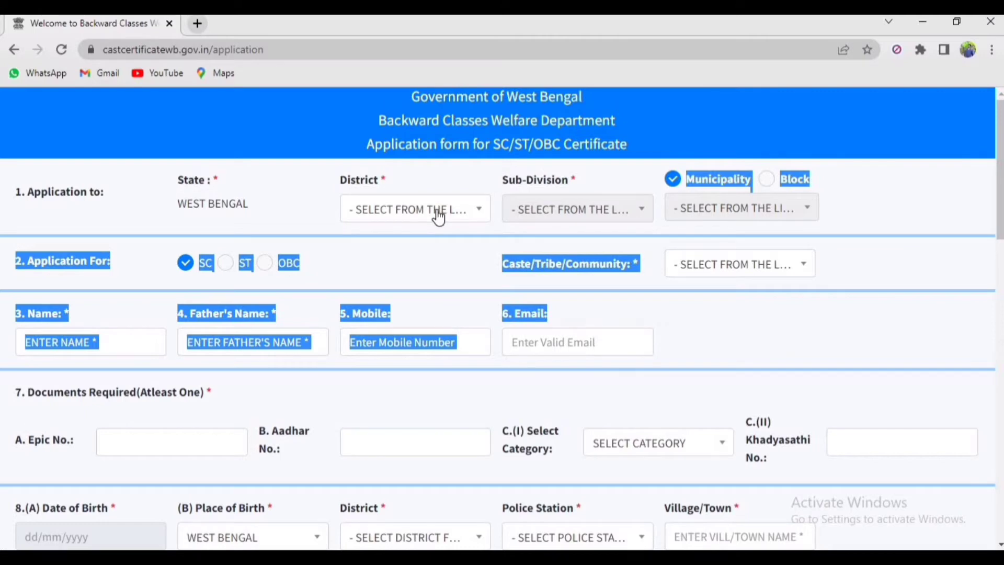
click(438, 217)
click(438, 217)
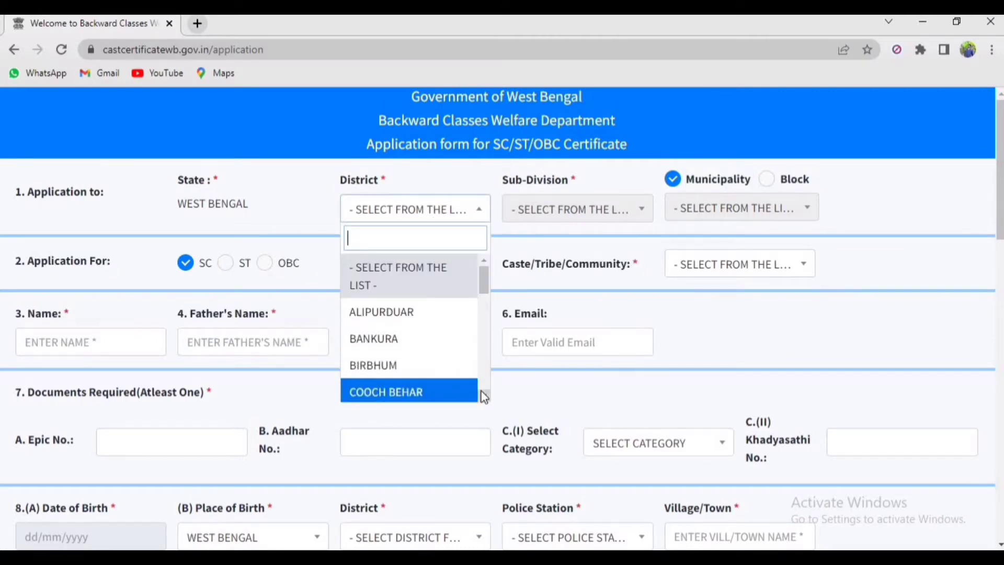
scroll(483, 397, down, 4)
scroll(484, 397, down, 2)
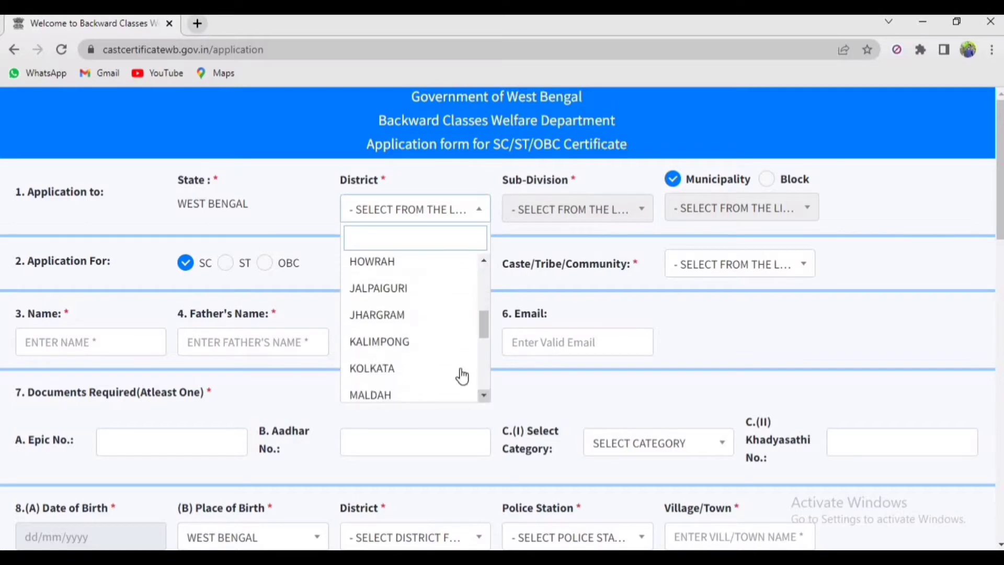
click(458, 302)
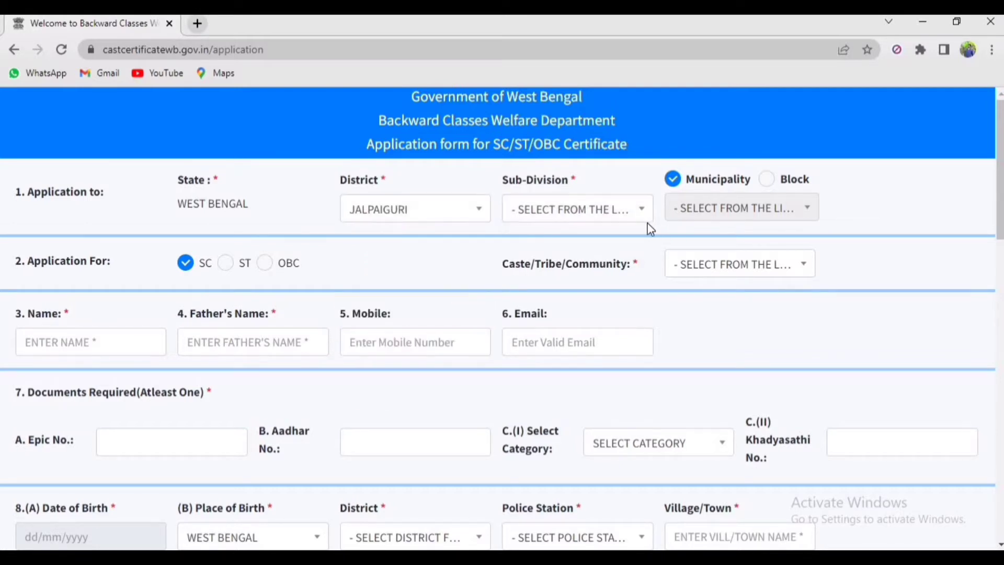
Choose sub-division JALPAIGURI(SADAR), apply through a block, and pick block RAJGANJ
click(601, 219)
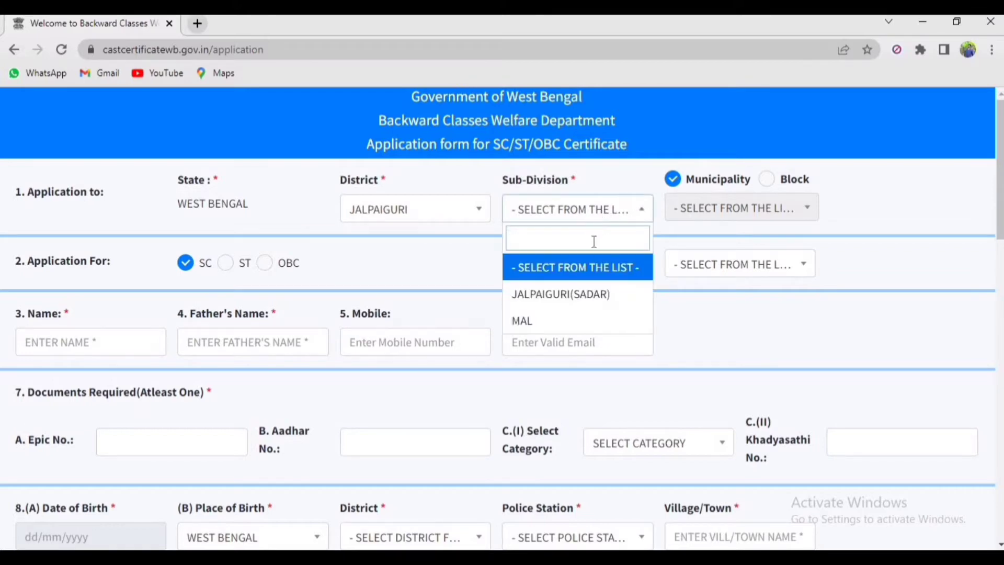
click(587, 296)
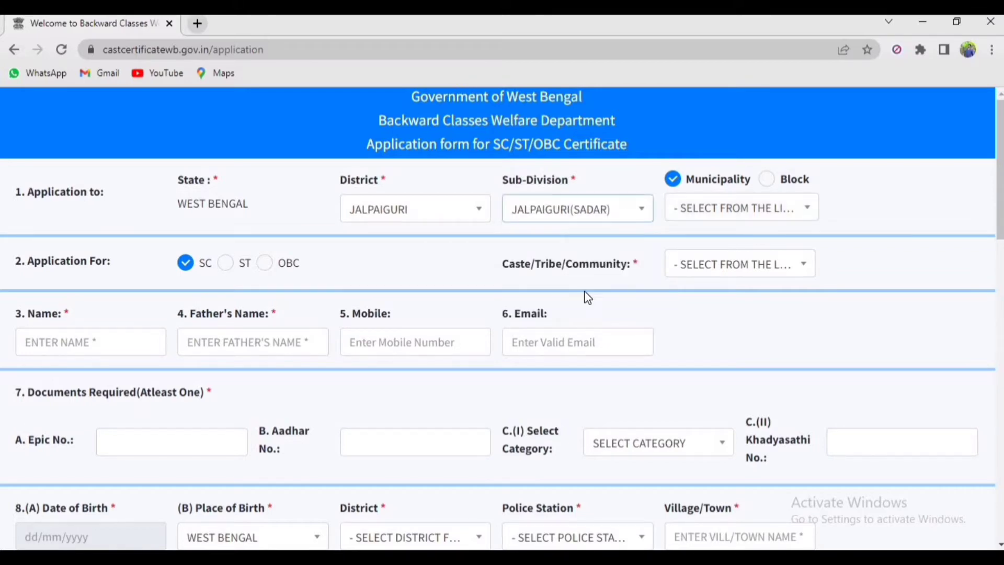
click(663, 237)
click(767, 179)
click(748, 209)
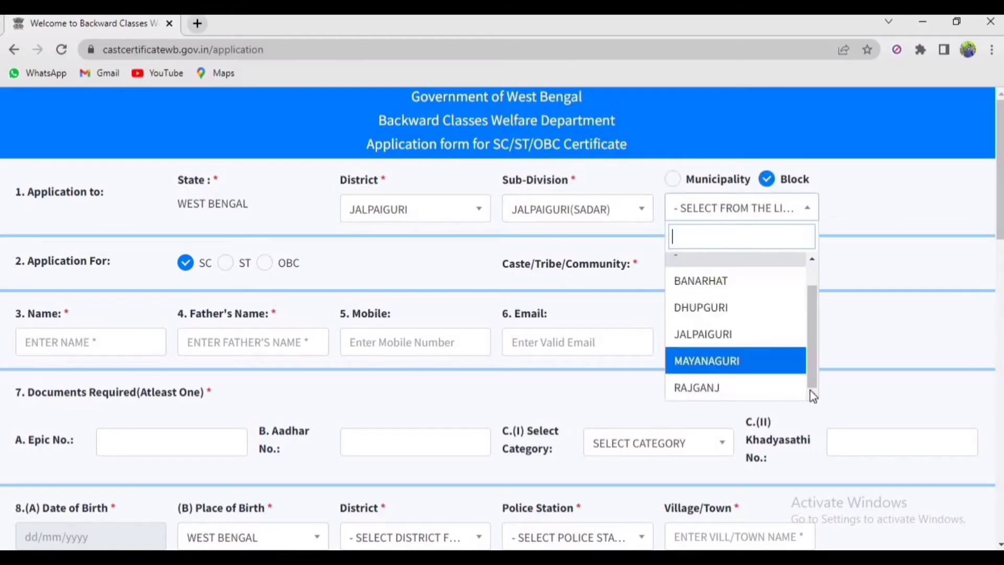
click(748, 387)
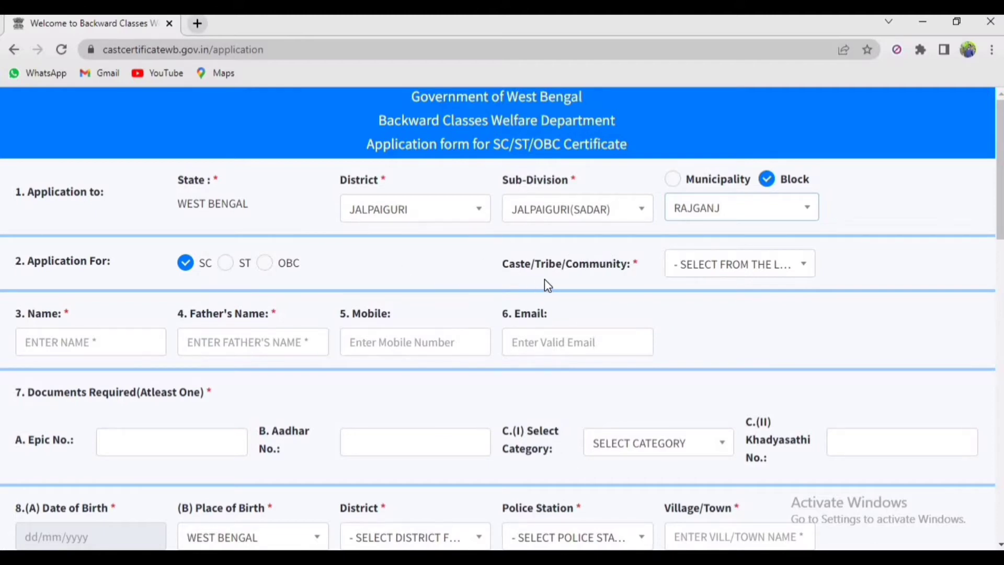
Set the caste/community to RAJBANSHI, replacing the initial BAGDI pick
click(715, 272)
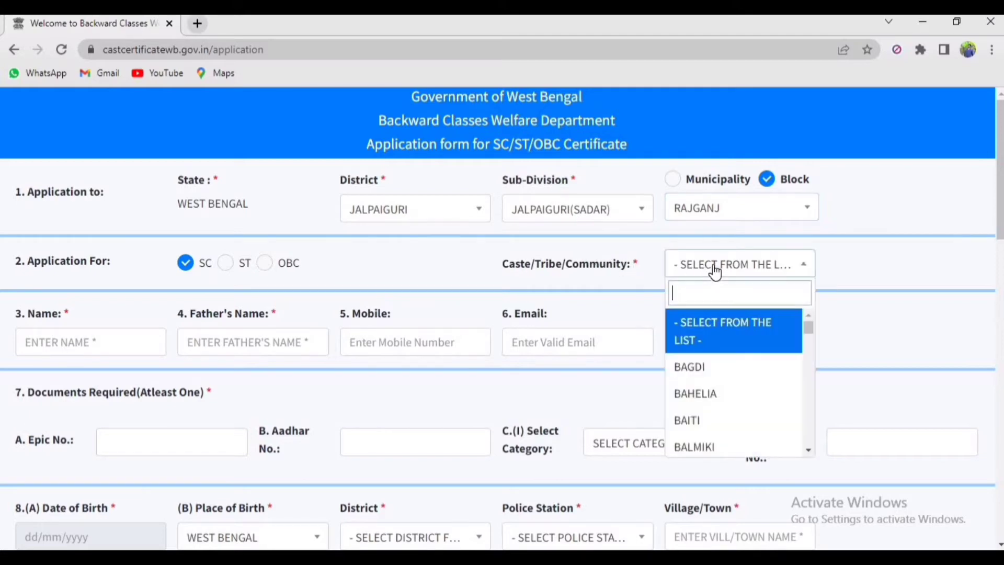
click(789, 367)
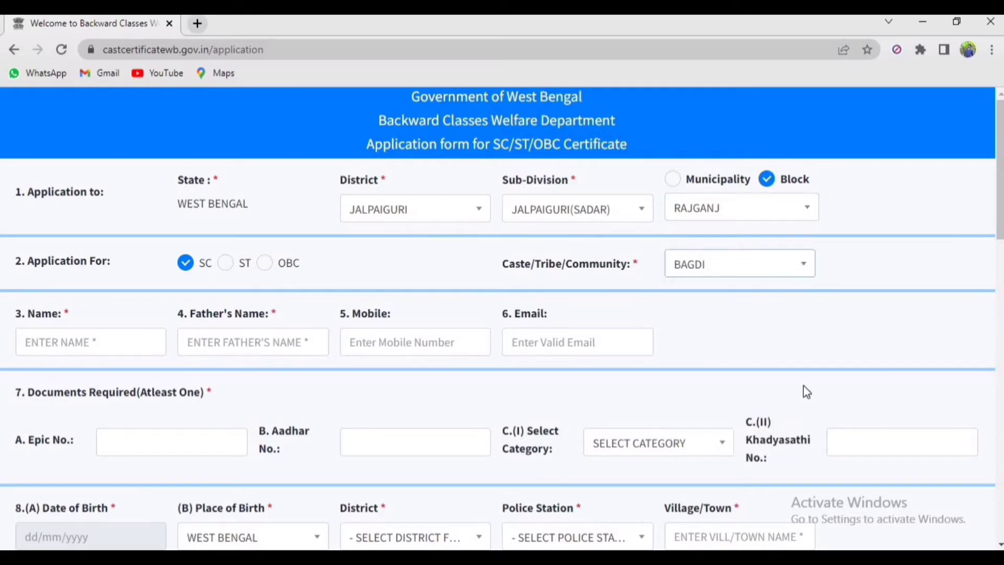
click(805, 264)
click(705, 314)
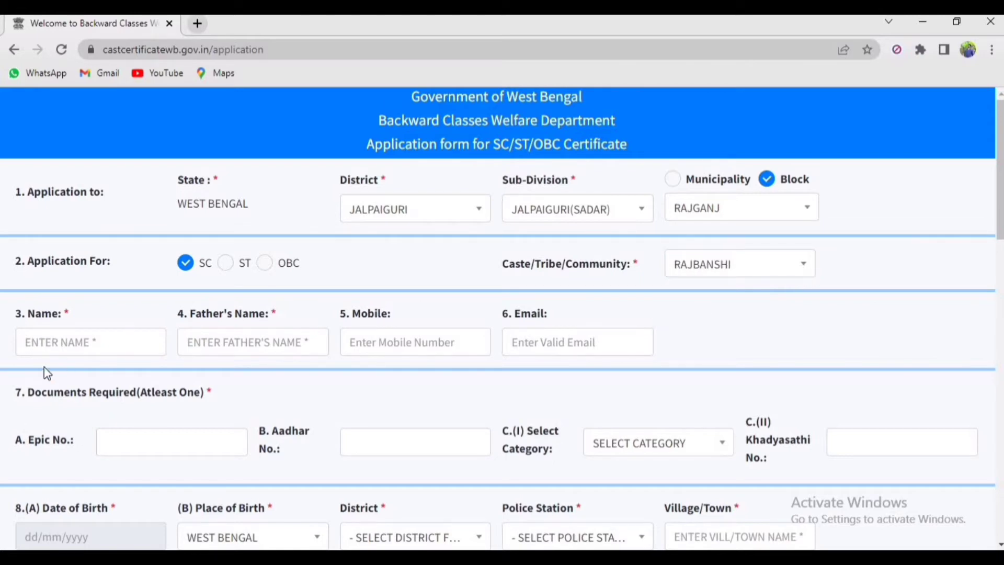
click(90, 337)
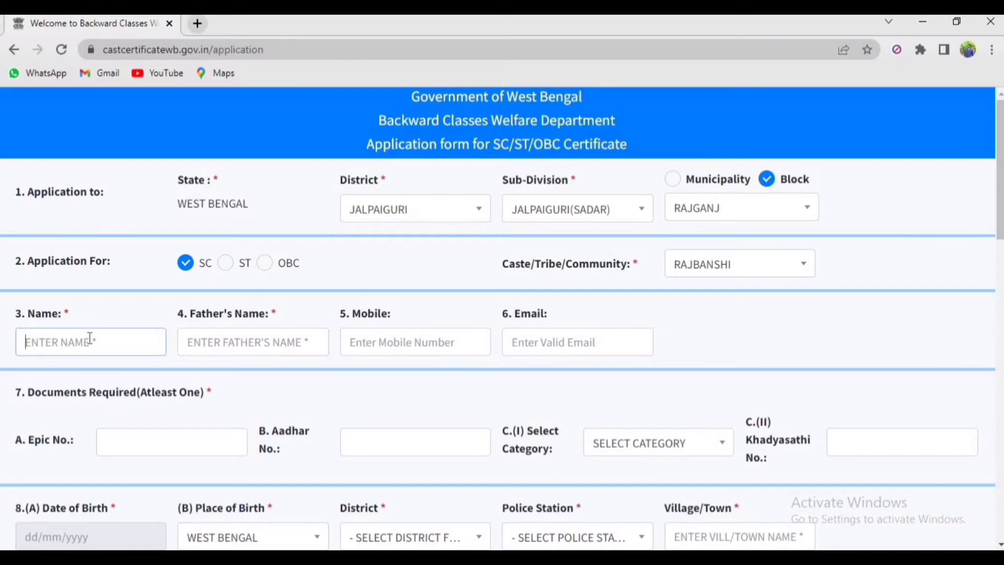
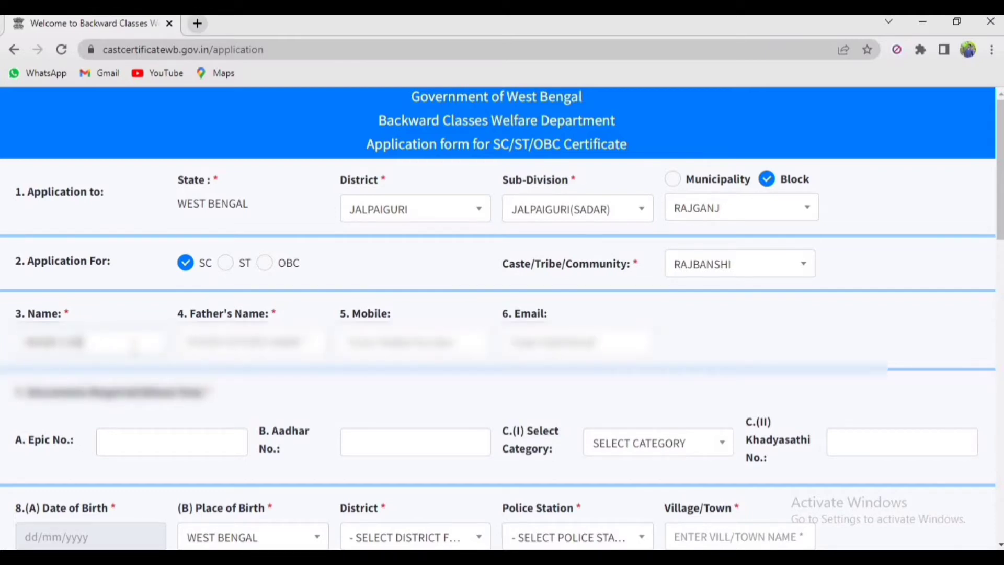
Enter the applicant's full name and father's name, correcting typos in the father's name
click(226, 338)
text(SU)
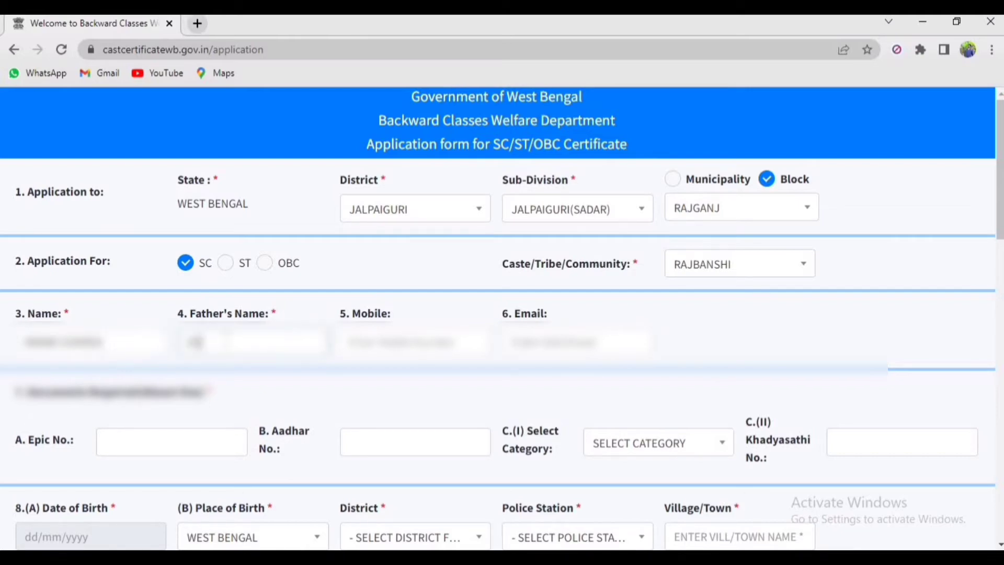
key(BackSpace)
key(BackSpace)
key(BackSpace)
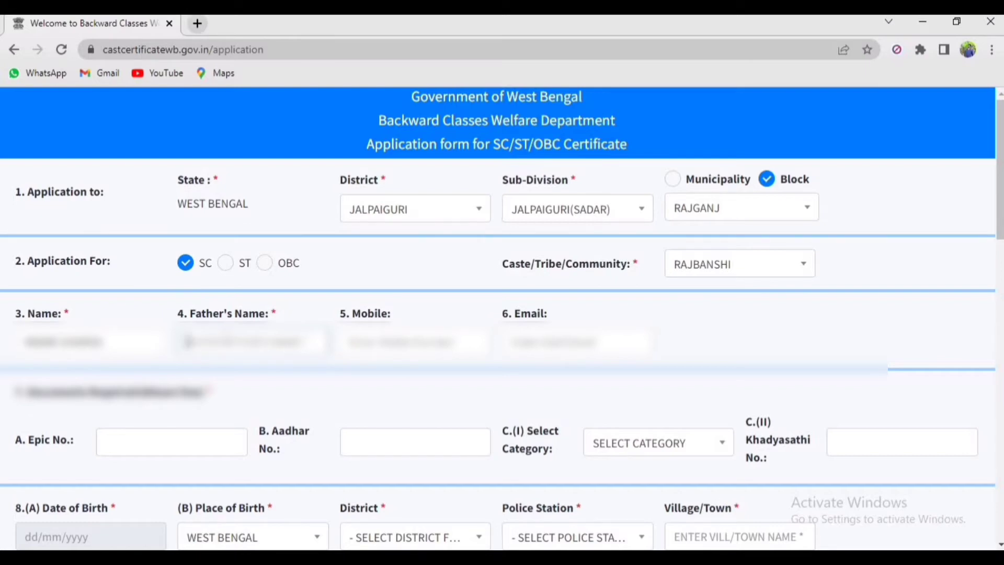
text(S)
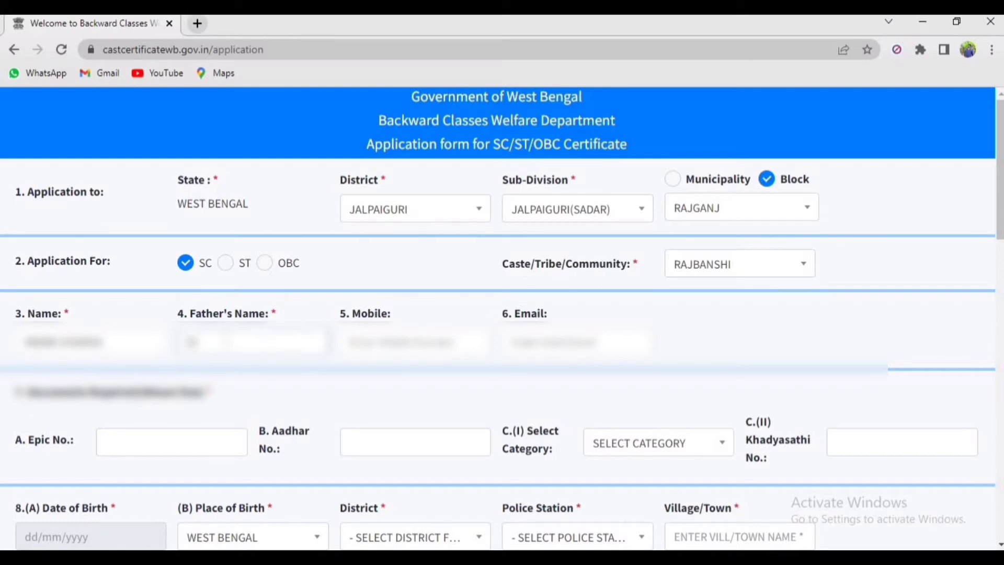
text(RIT)
key(BackSpace)
text(TARKAR)
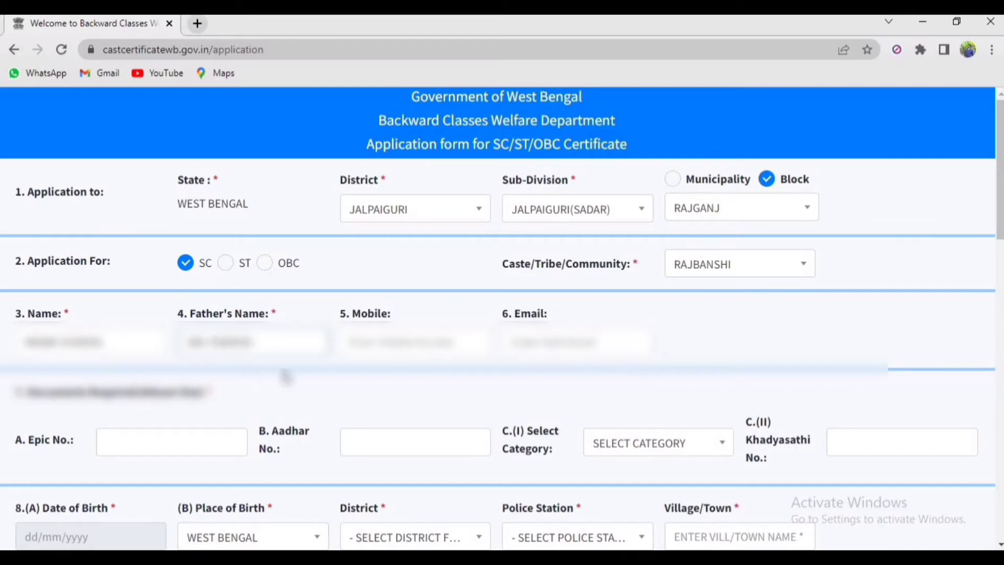
click(357, 343)
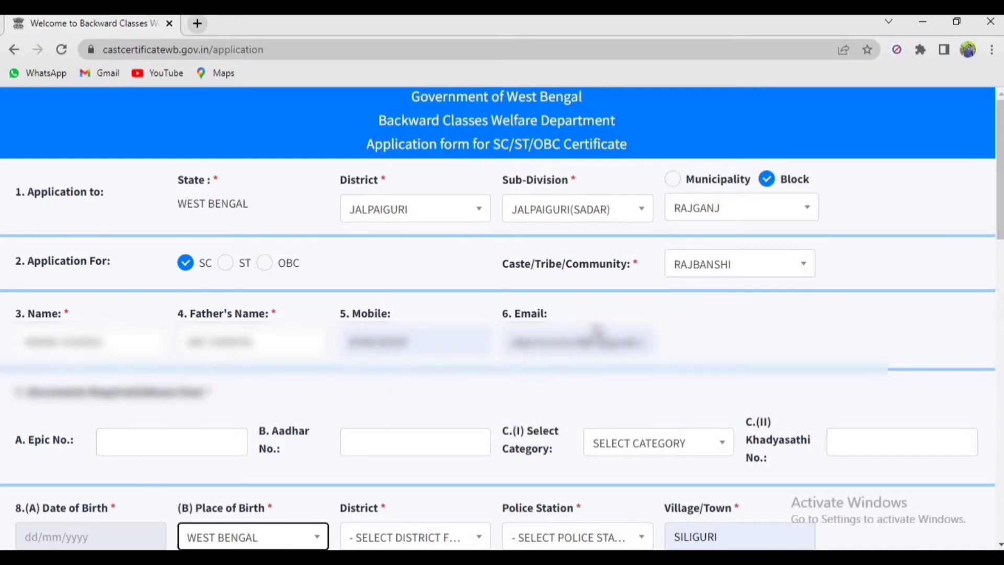
Choose SPHH as the Khadyasathi ration card category
scroll(515, 368, down, 1)
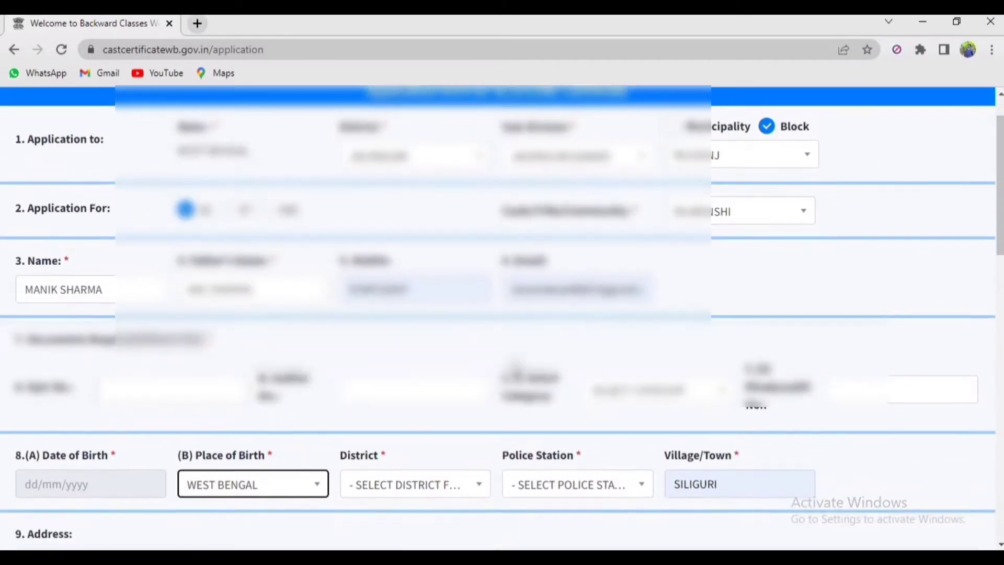
scroll(516, 368, down, 4)
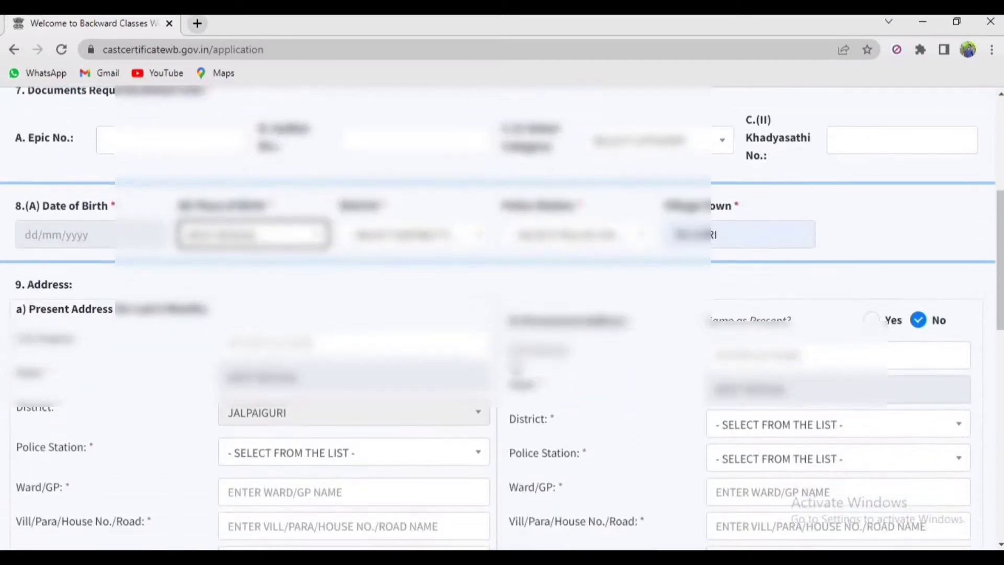
scroll(516, 368, up, 1)
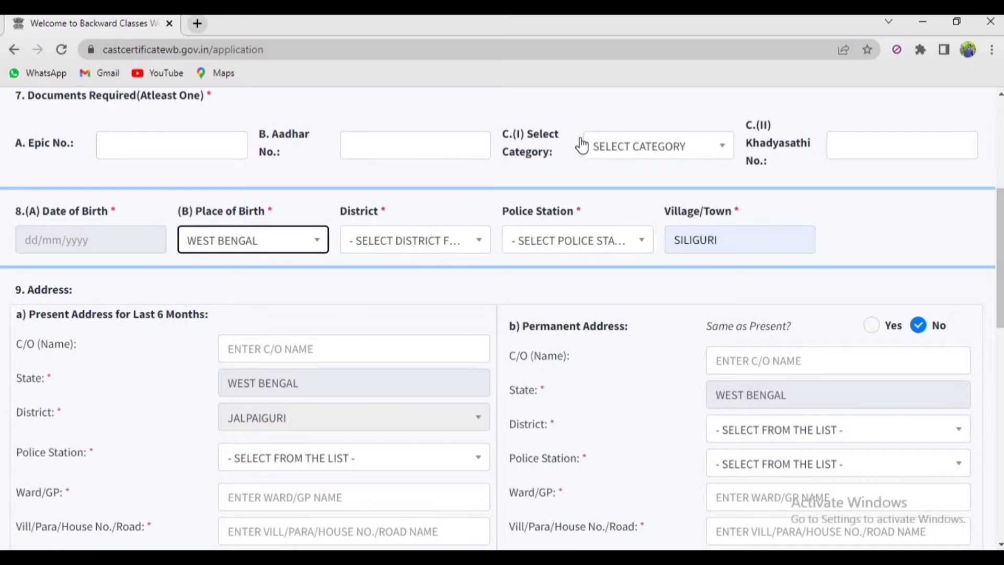
click(636, 152)
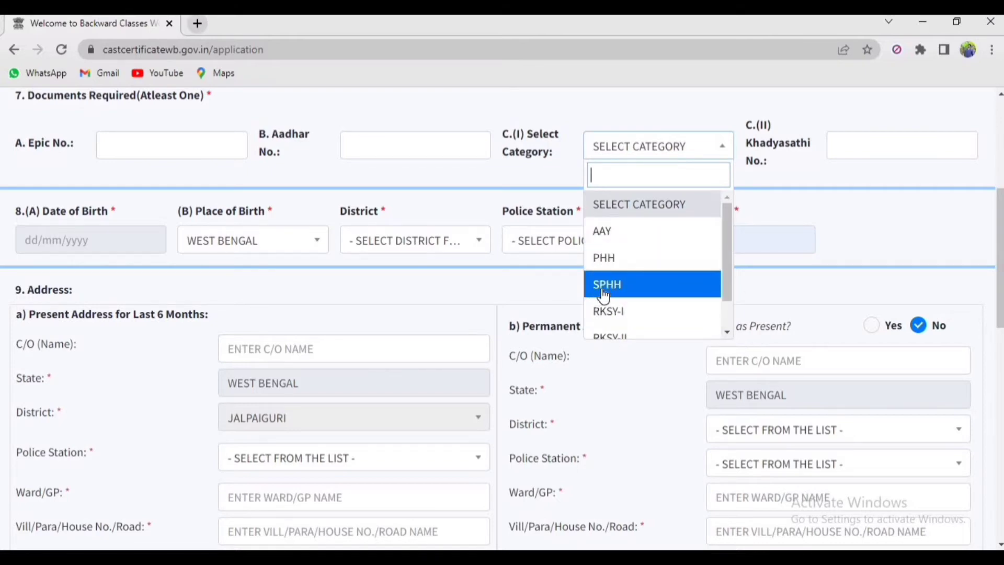
click(728, 330)
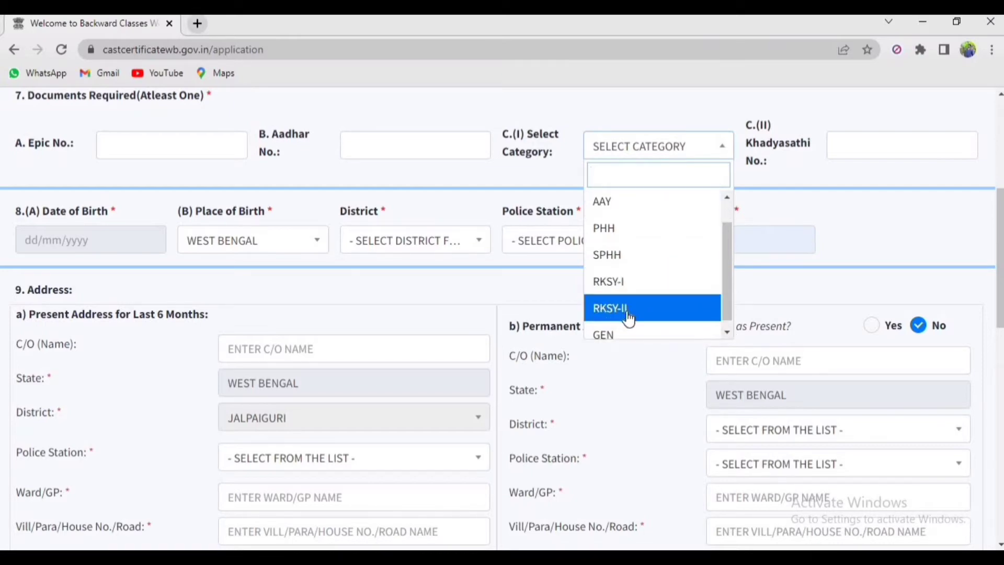
click(726, 331)
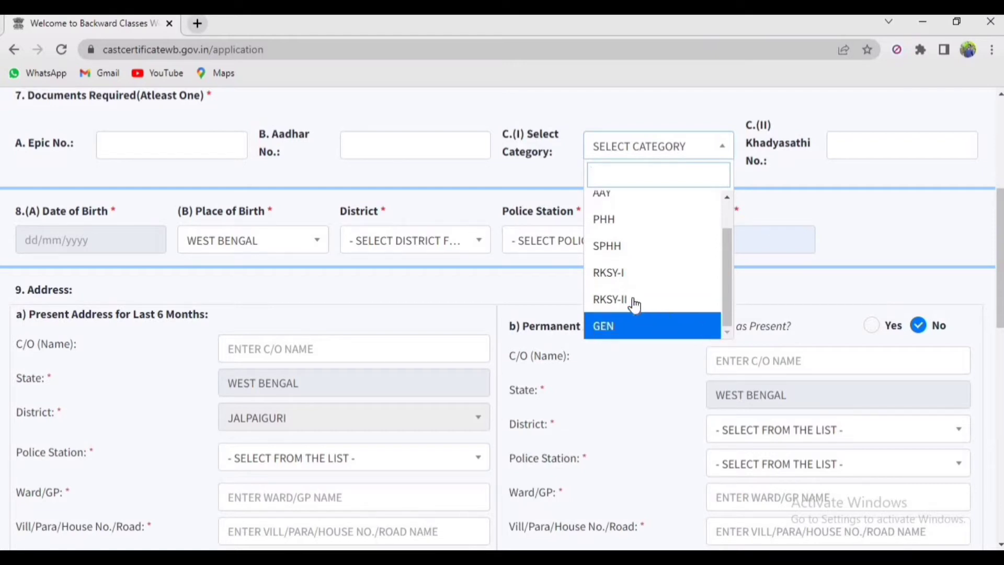
click(628, 256)
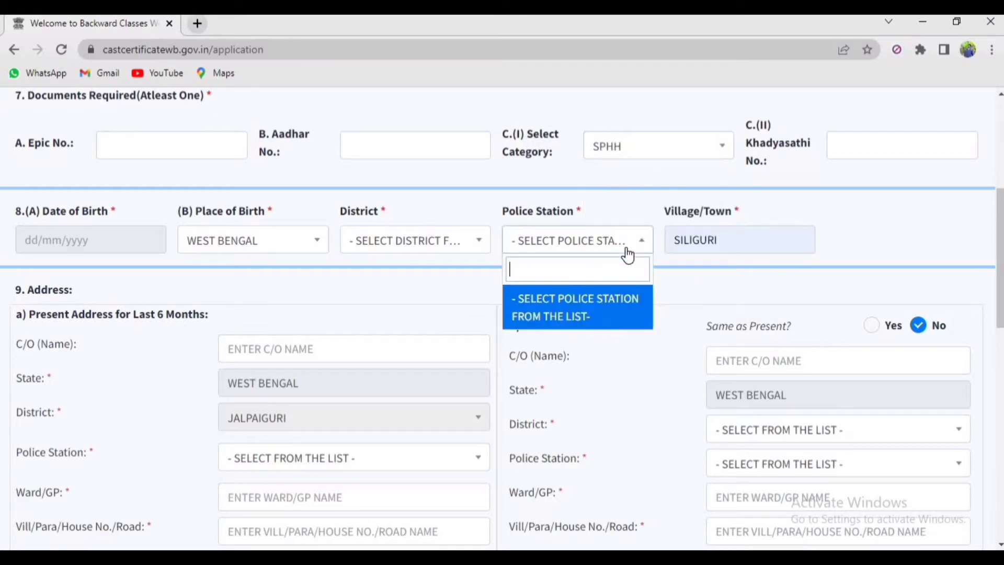
Pick 11 July 1996 as the date of birth in the calendar
click(794, 177)
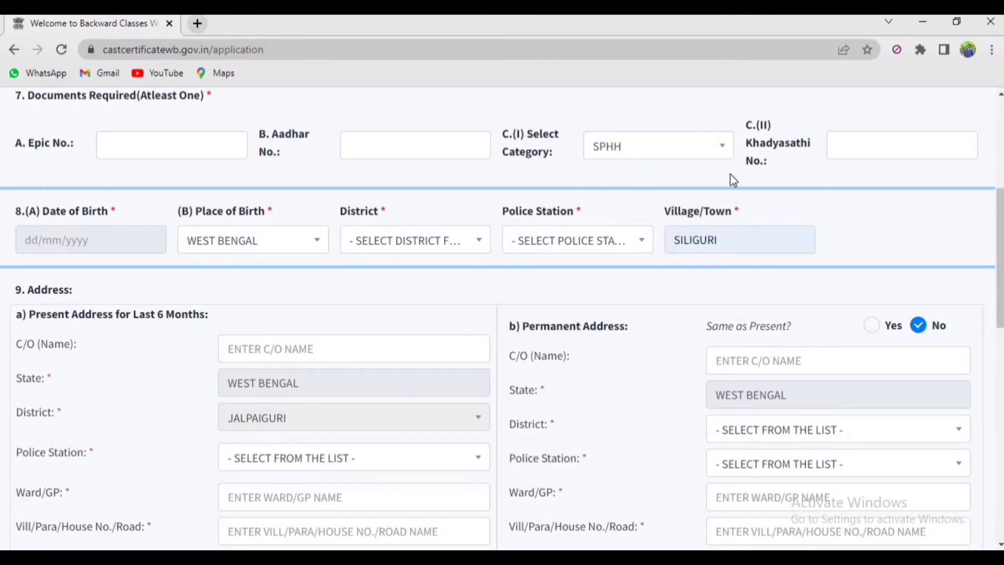
click(128, 240)
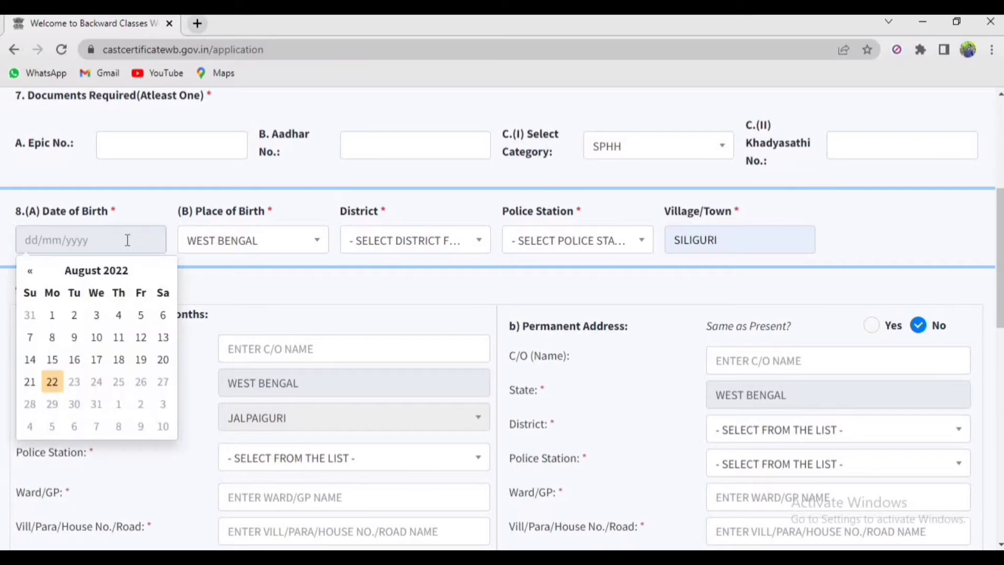
click(112, 283)
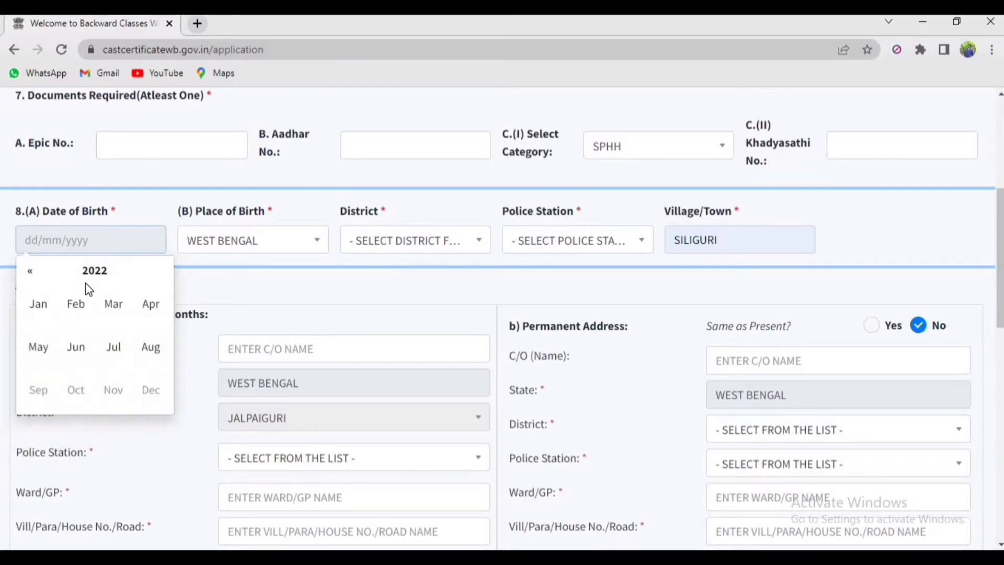
click(33, 272)
click(32, 272)
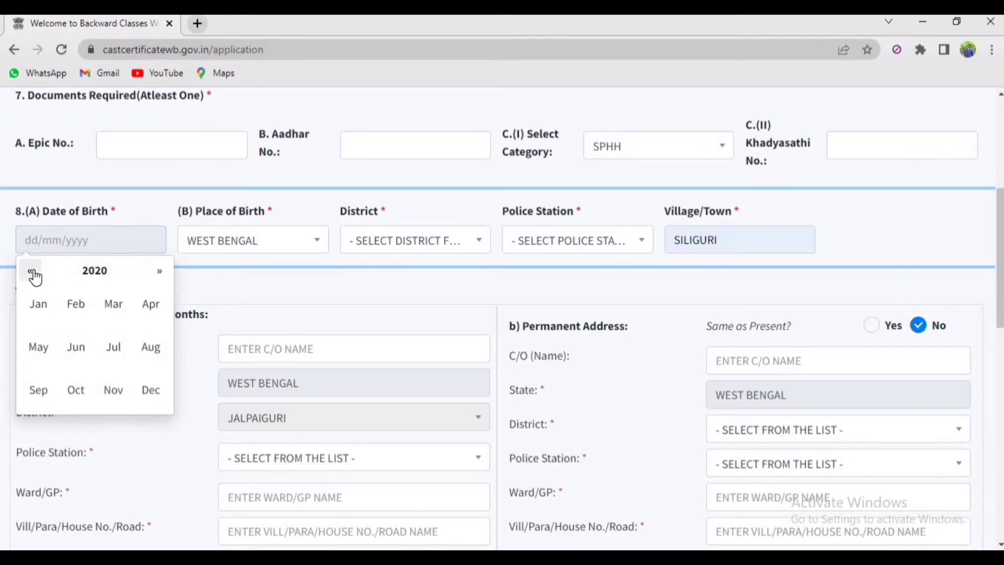
click(32, 272)
click(32, 272)
click(32, 272)
click(33, 272)
click(33, 272)
click(33, 272)
double_click(32, 272)
double_click(33, 272)
double_click(32, 272)
triple_click(32, 272)
triple_click(33, 272)
double_click(32, 271)
triple_click(33, 272)
click(118, 346)
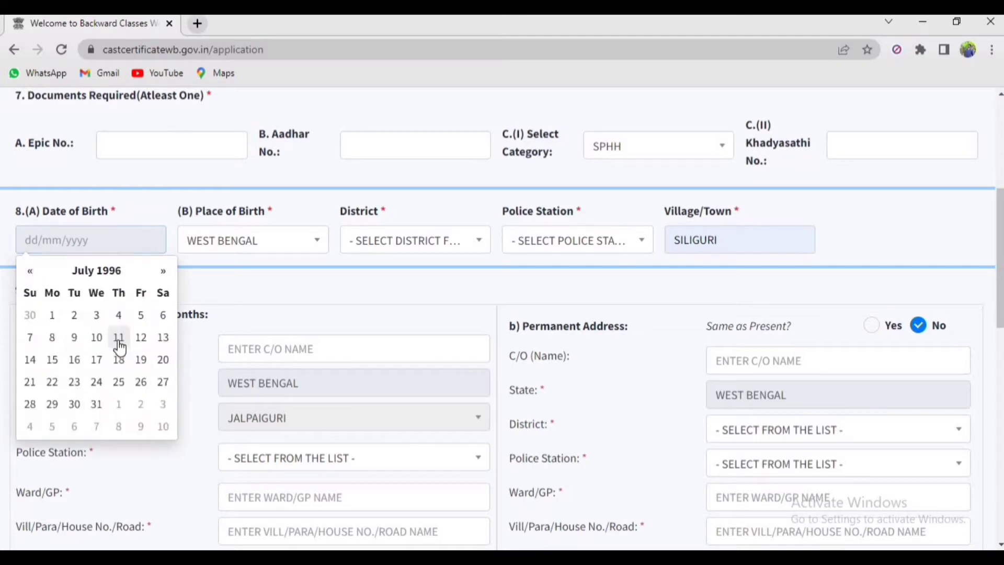
click(119, 345)
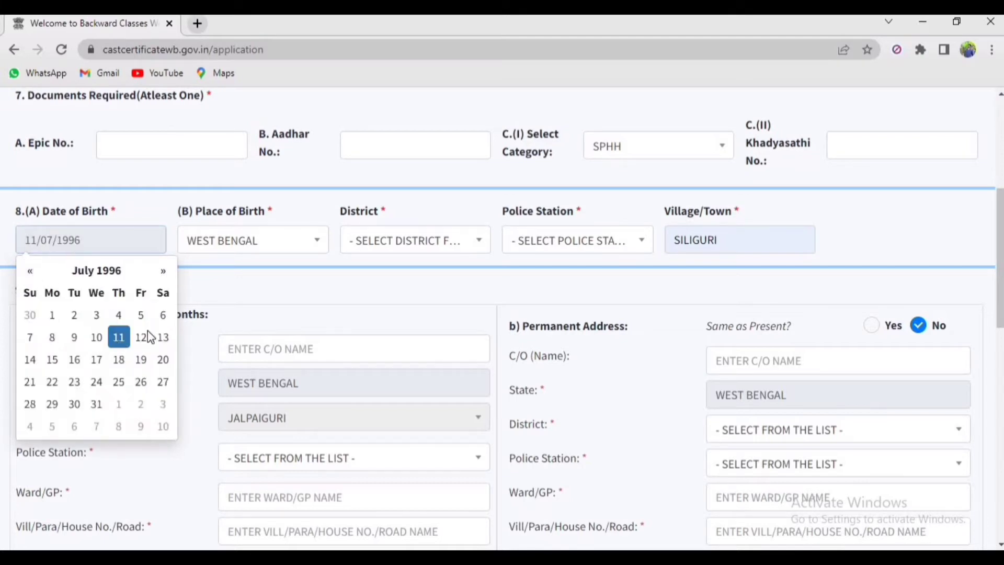
click(258, 291)
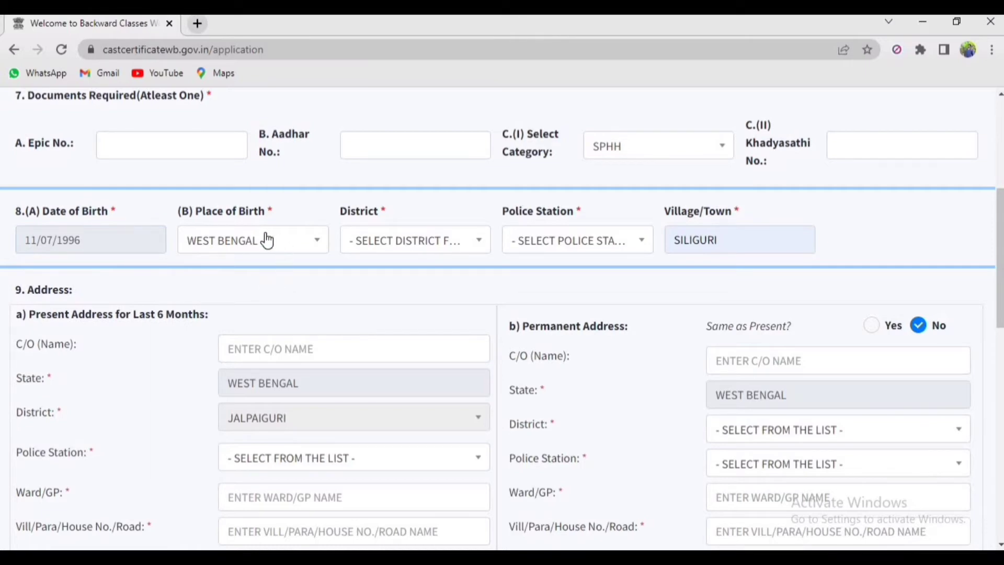
click(257, 246)
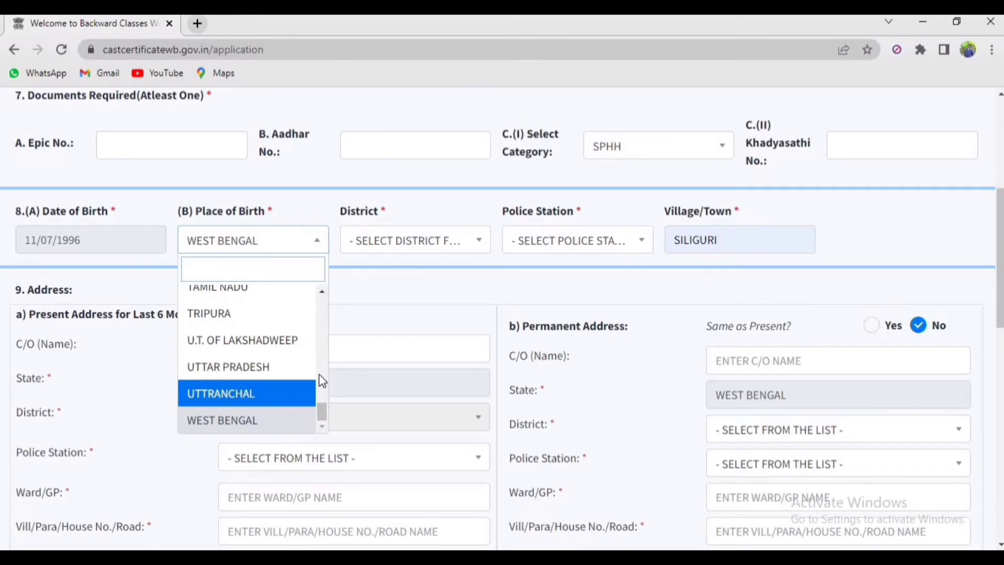
Keep WEST BENGAL as birth state, with birth district JALPAIGURI and police station BHAKTINAGAR
click(268, 423)
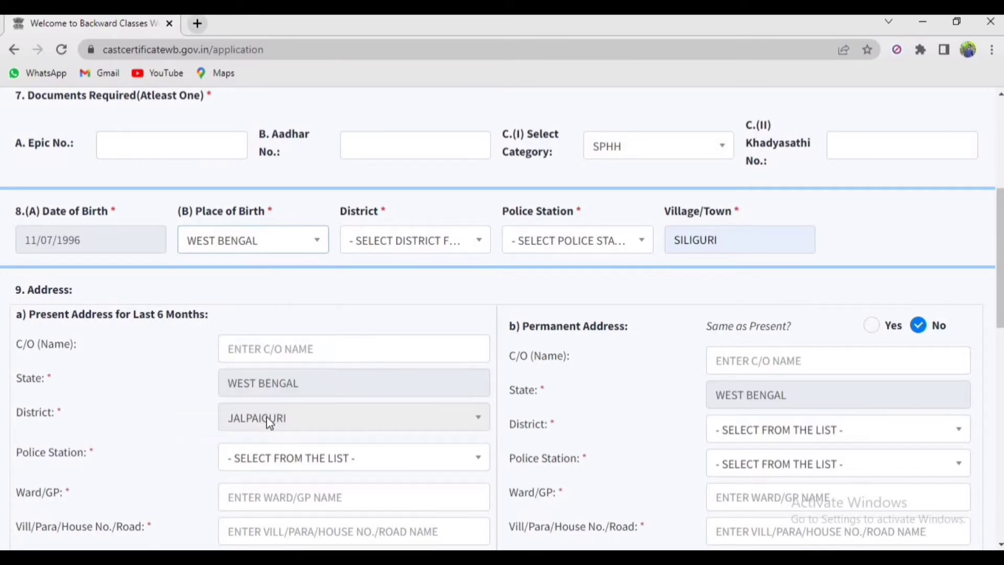
click(371, 242)
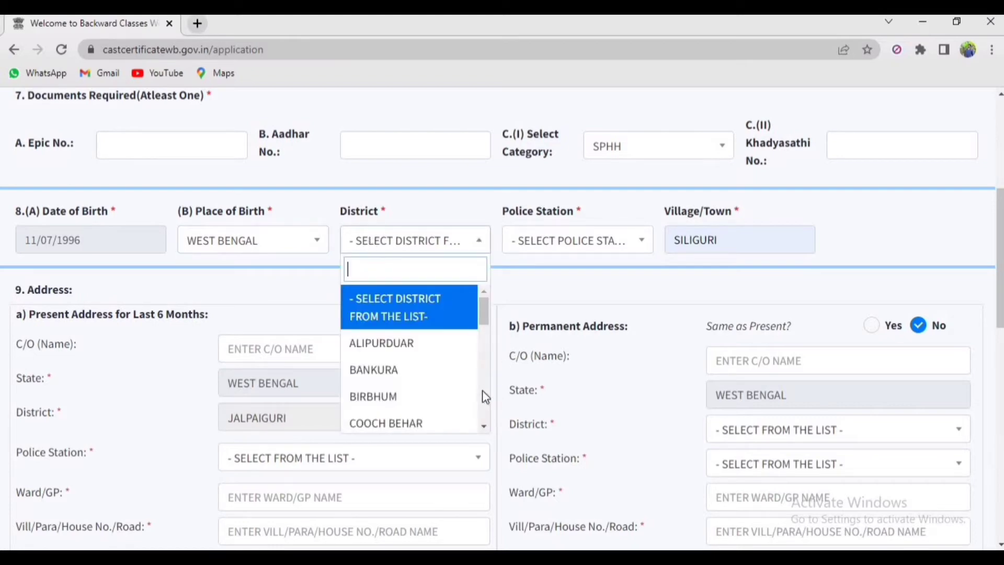
click(482, 426)
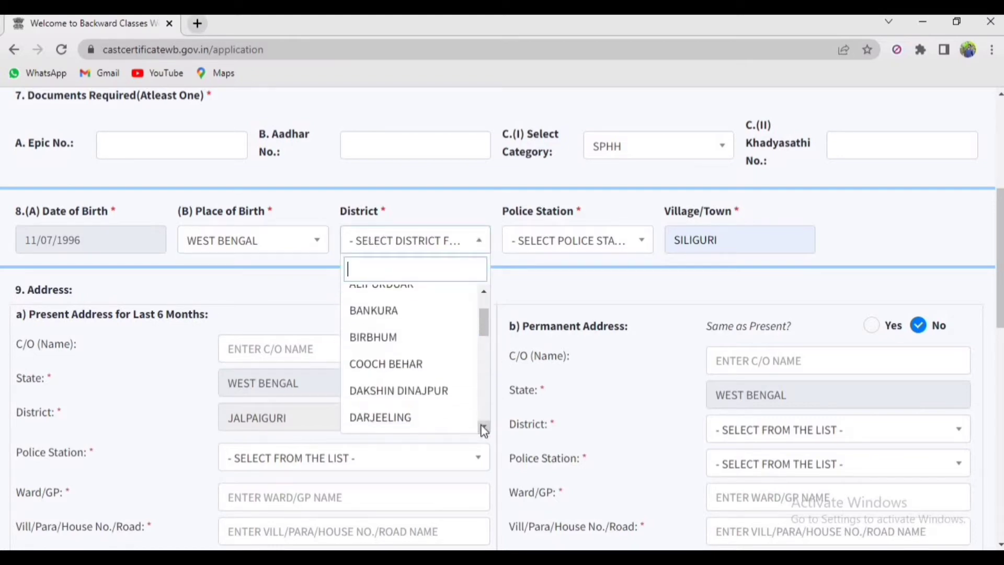
click(483, 428)
click(483, 428)
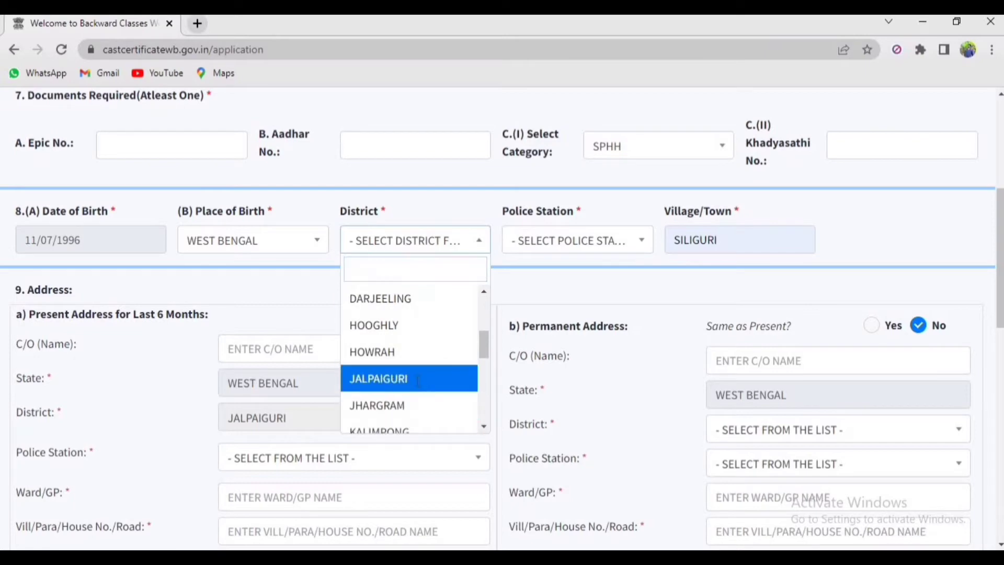
click(417, 381)
click(566, 250)
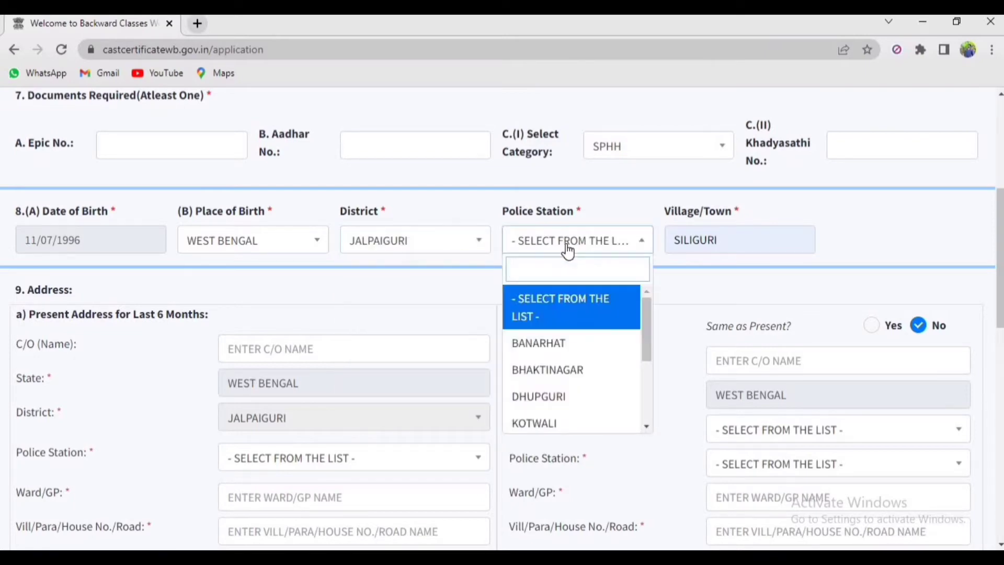
click(554, 370)
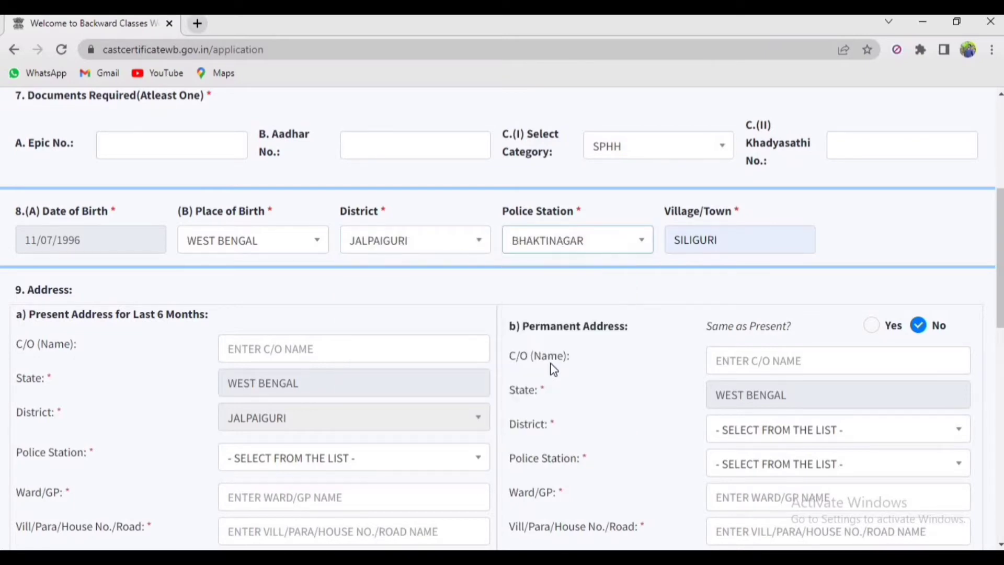
click(659, 244)
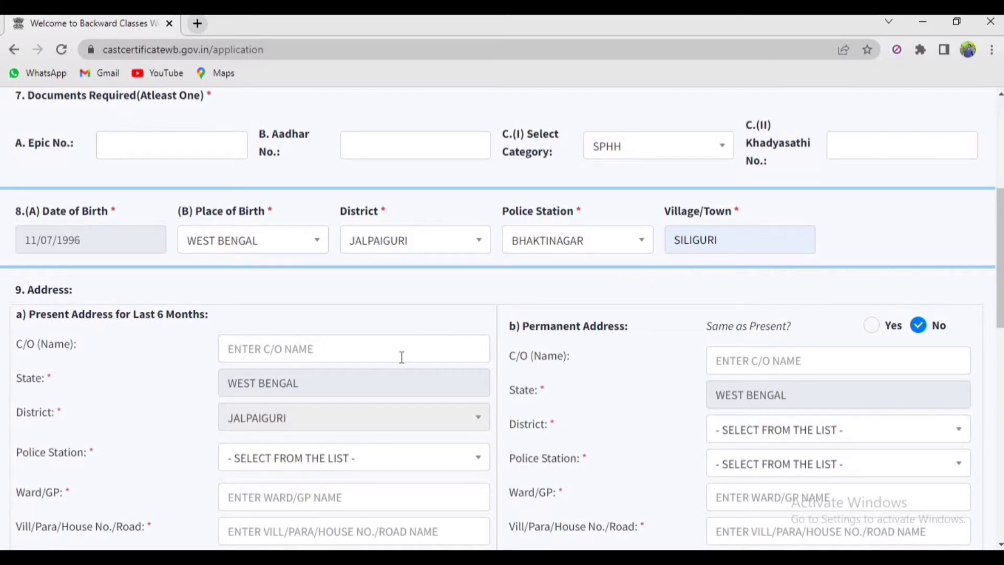
Set the present address police station to BHAKTINAGAR and enter the ward number
scroll(402, 358, down, 2)
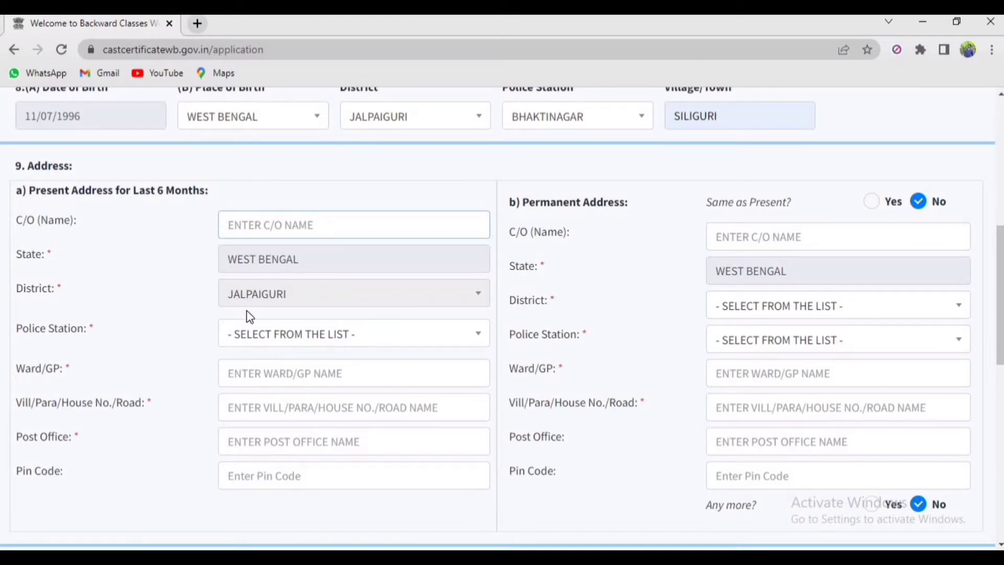
click(249, 340)
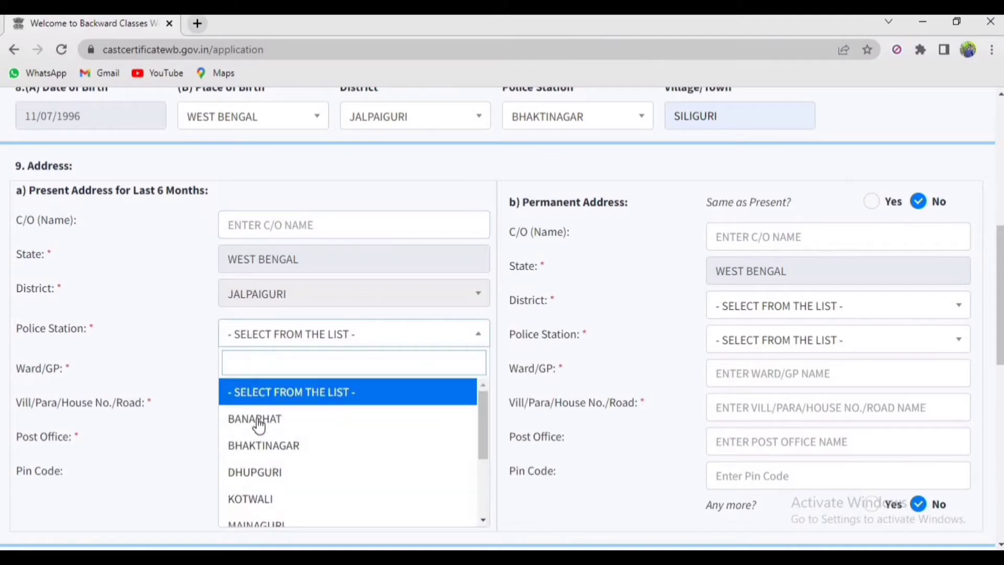
click(259, 442)
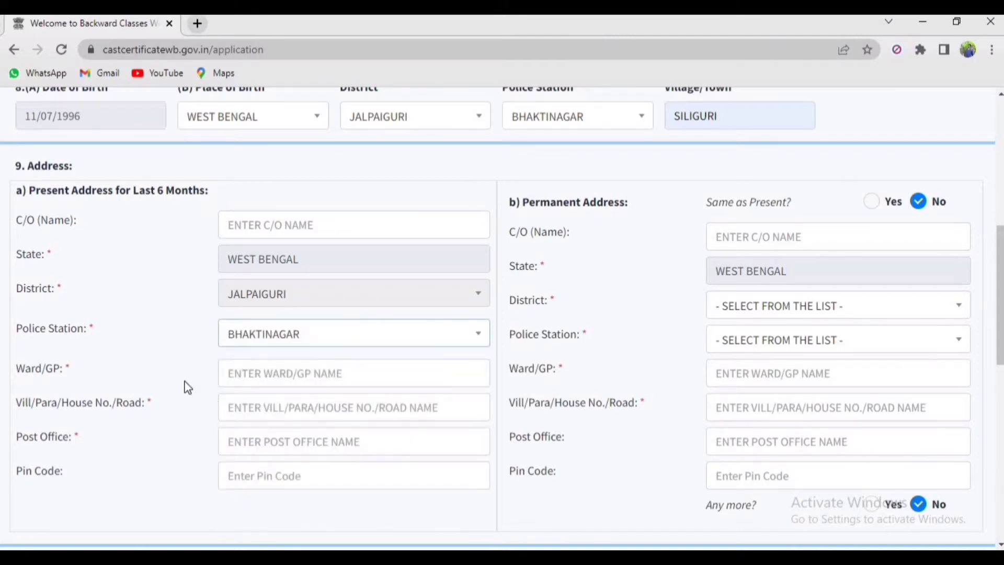
click(243, 377)
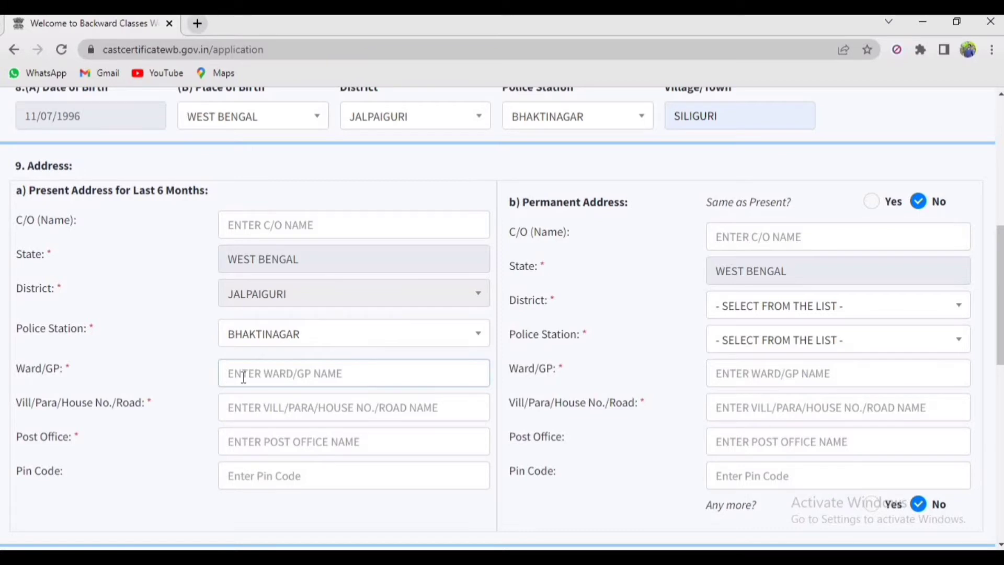
text(42)
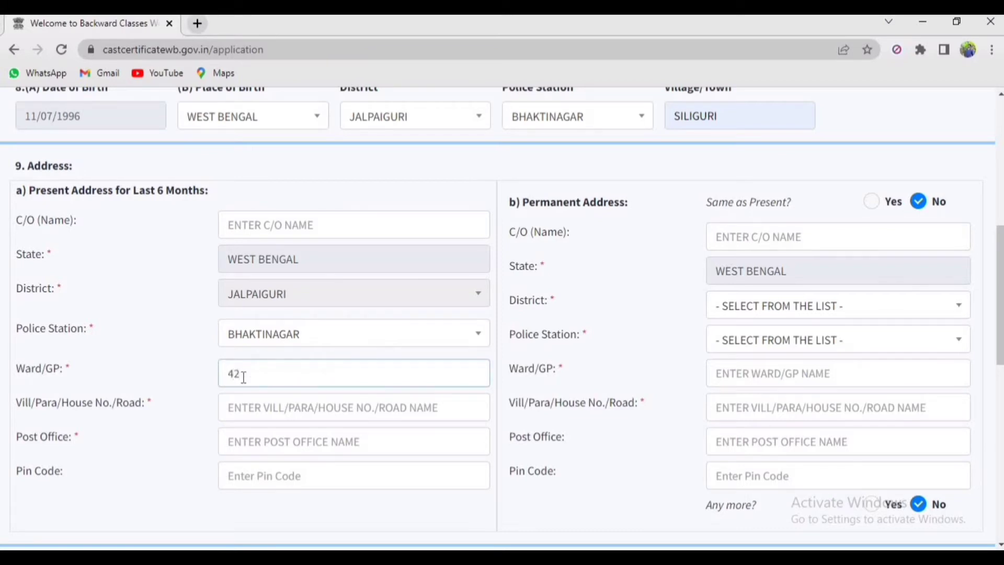
key(BackSpace)
text(1)
Fill in the present address locality, post office and PIN code
click(260, 408)
text(SILI)
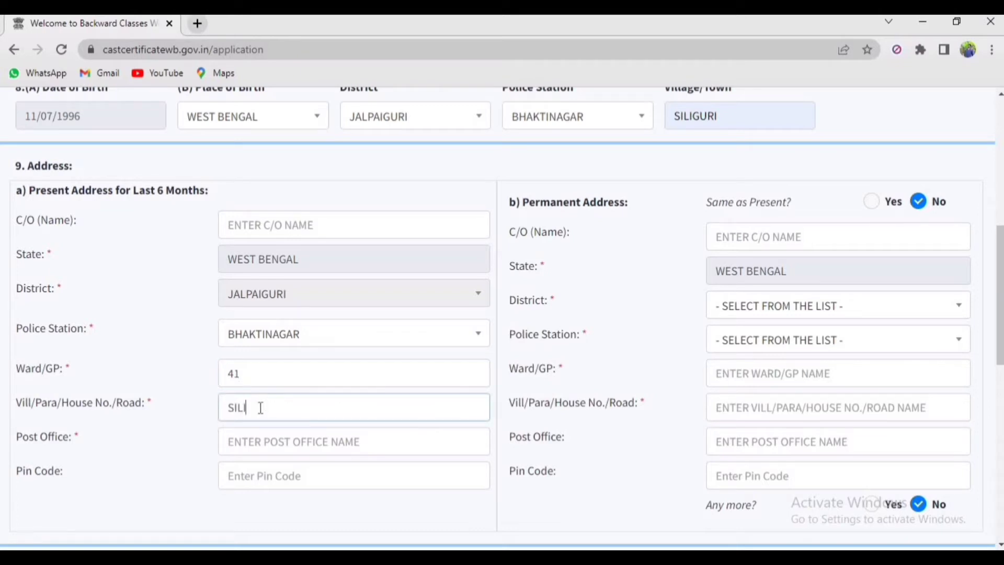
text(GURI)
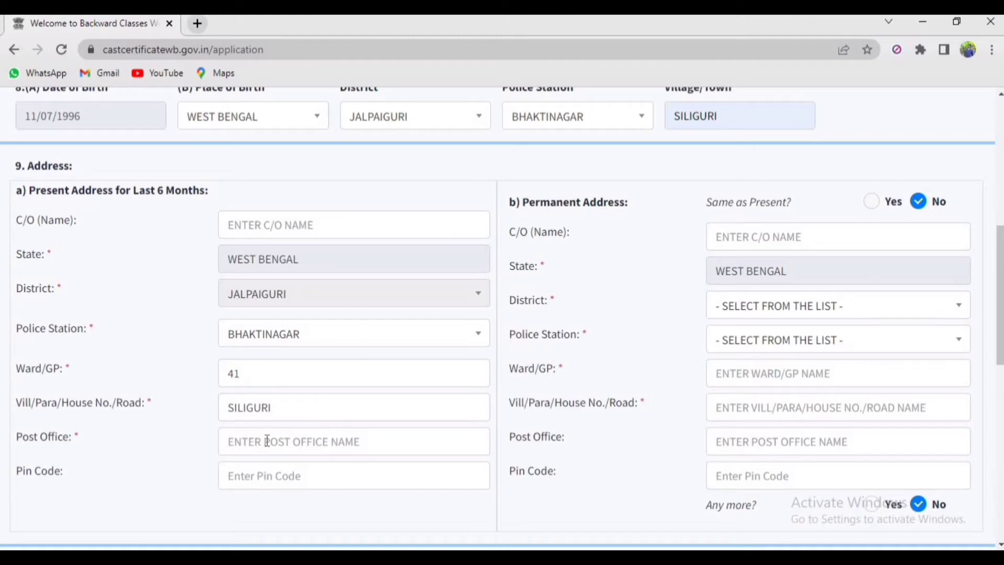
click(267, 442)
text(S)
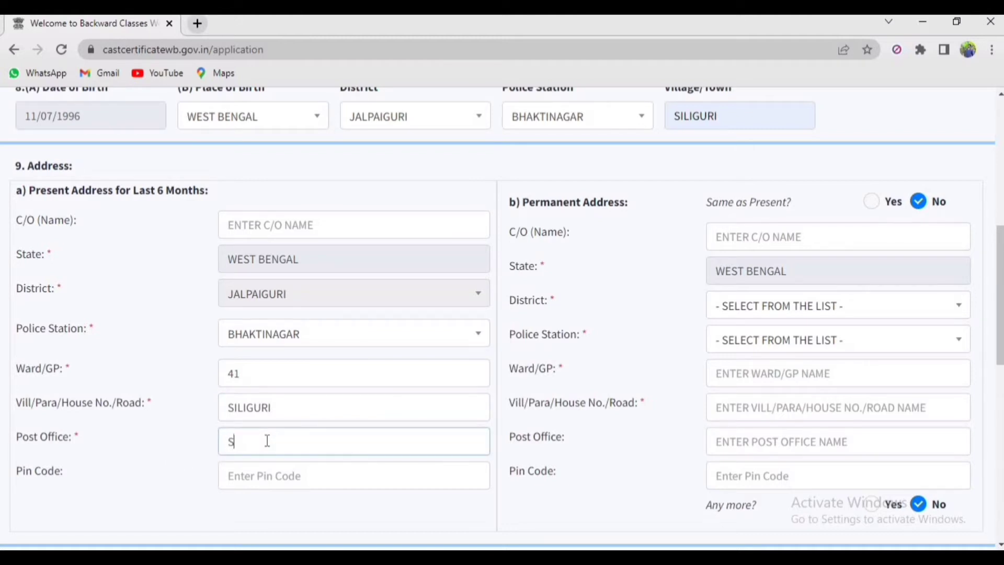
text(AVOKE ROAD)
click(256, 480)
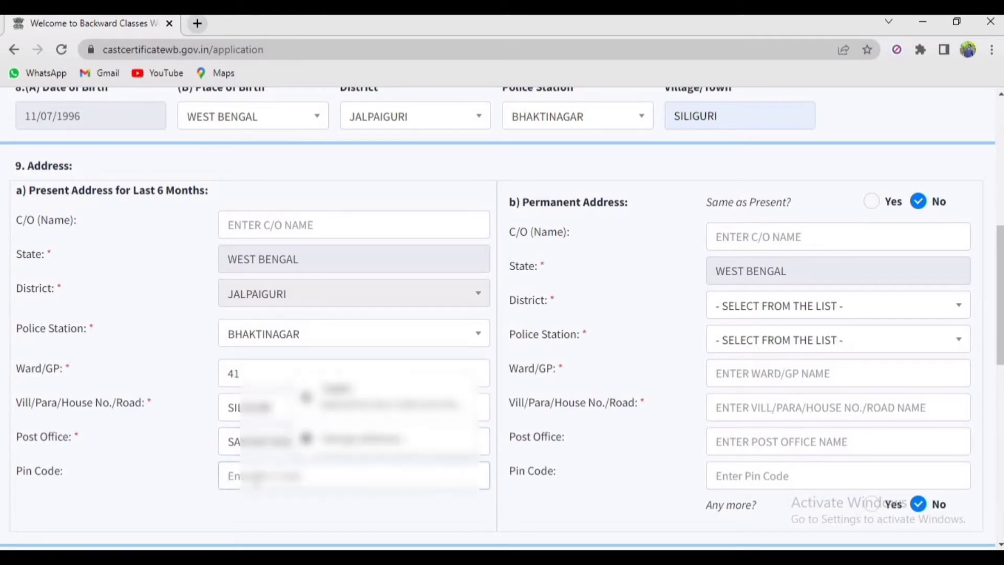
text(73)
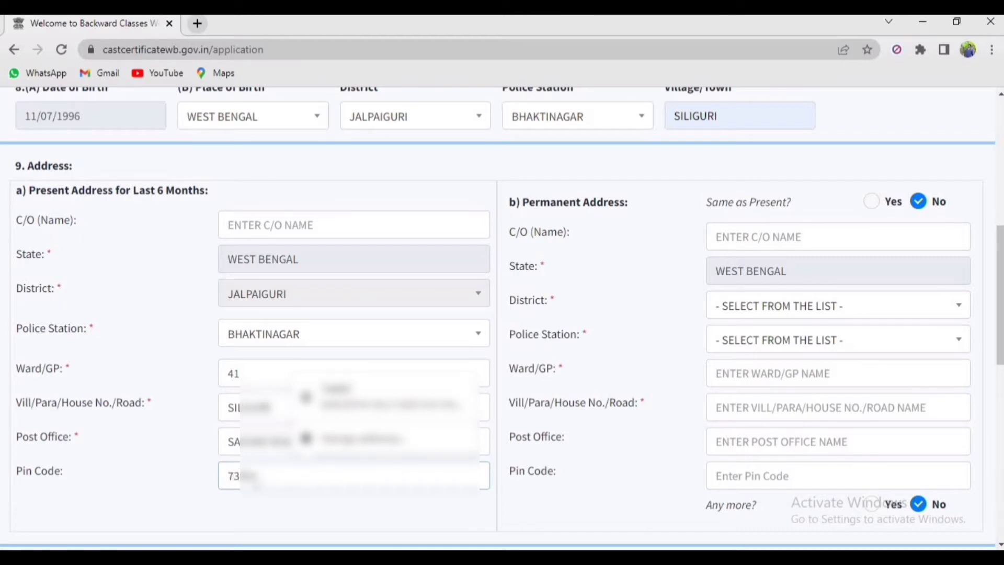
click(278, 501)
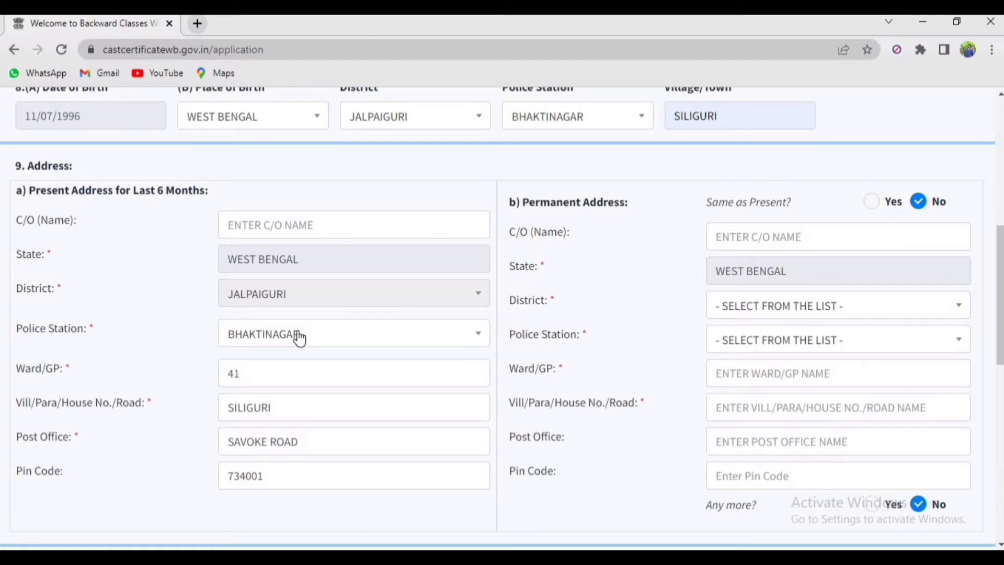
Make the permanent address same as present and answer No to an additional care-of address
click(871, 201)
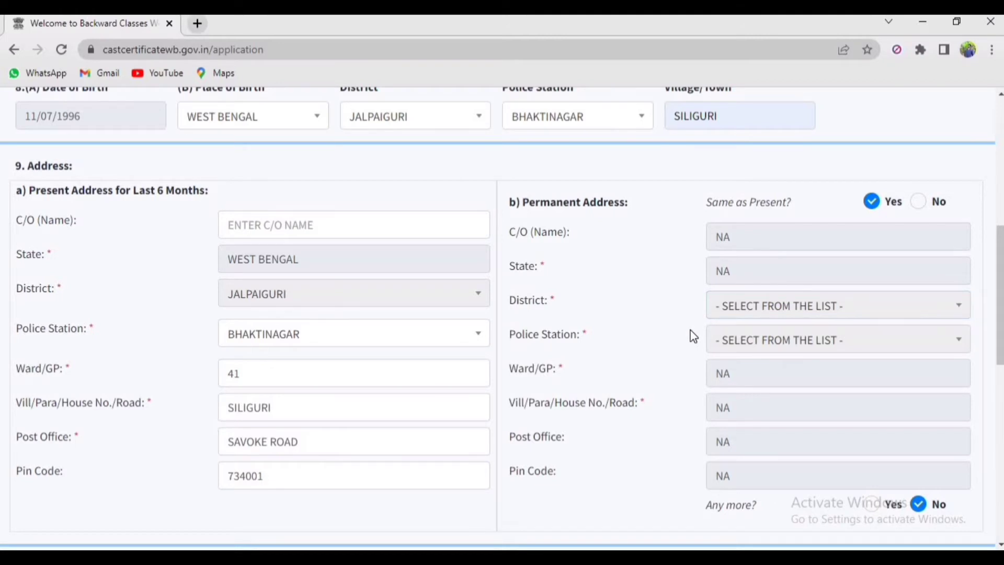
scroll(693, 336, down, 3)
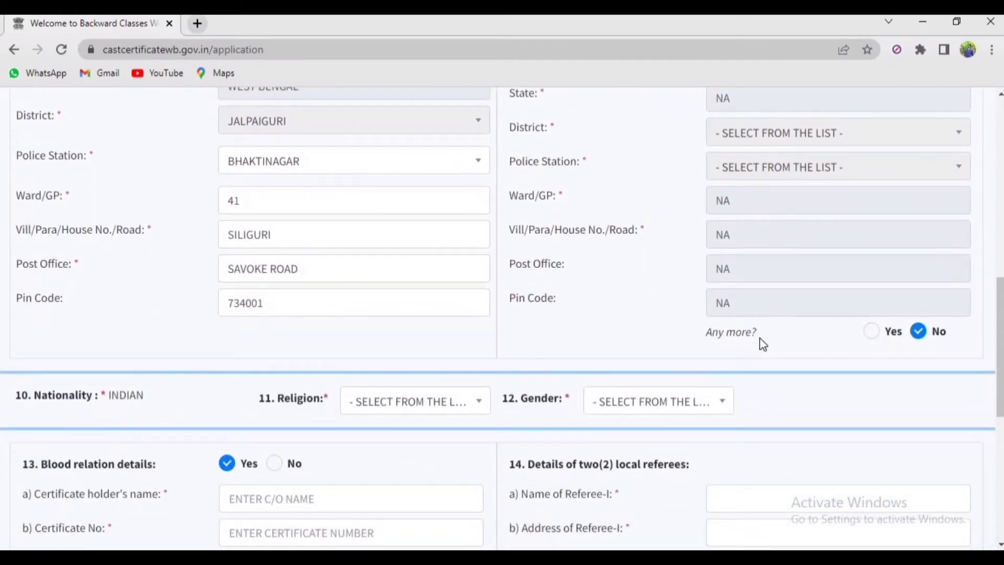
click(875, 336)
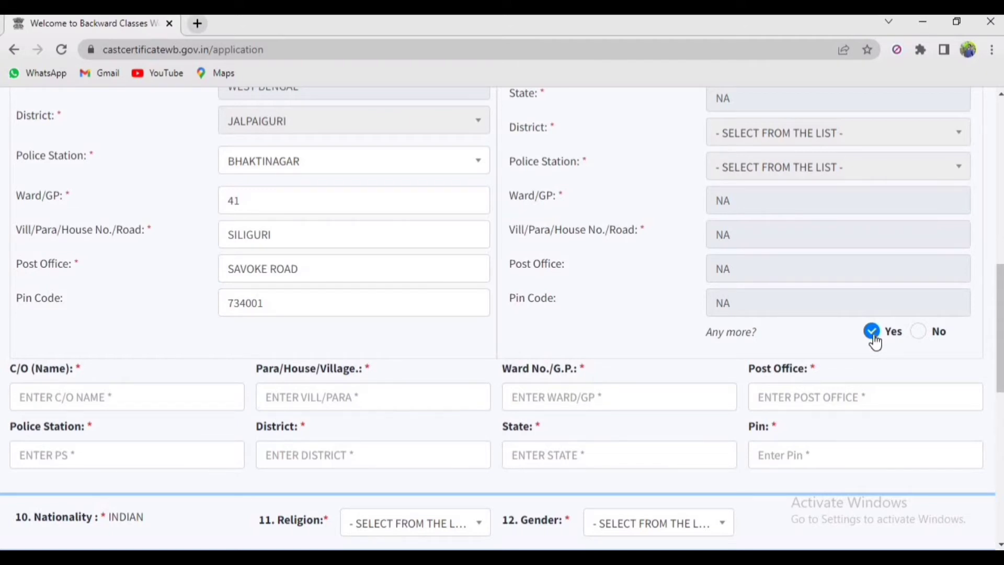
click(918, 332)
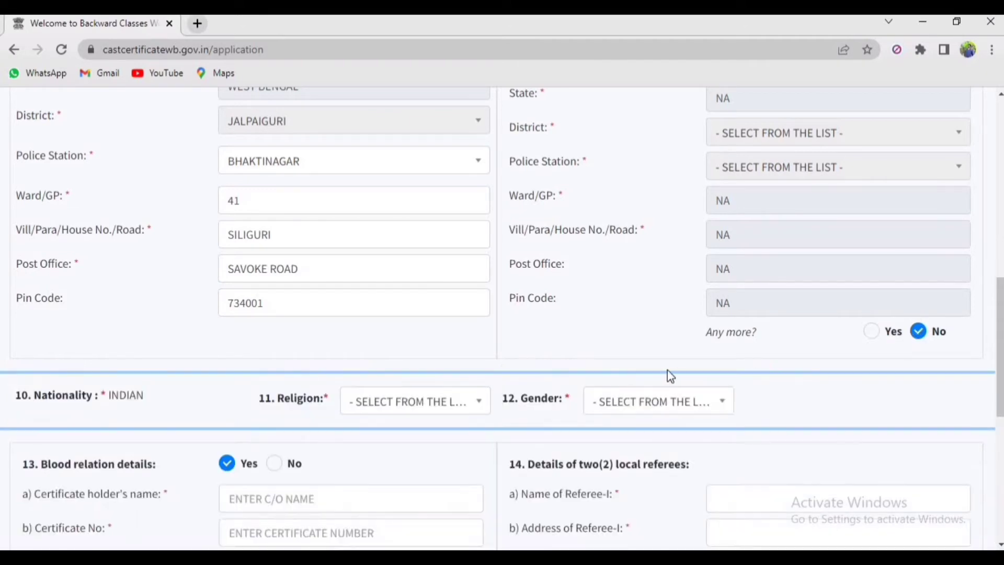
scroll(668, 373, down, 5)
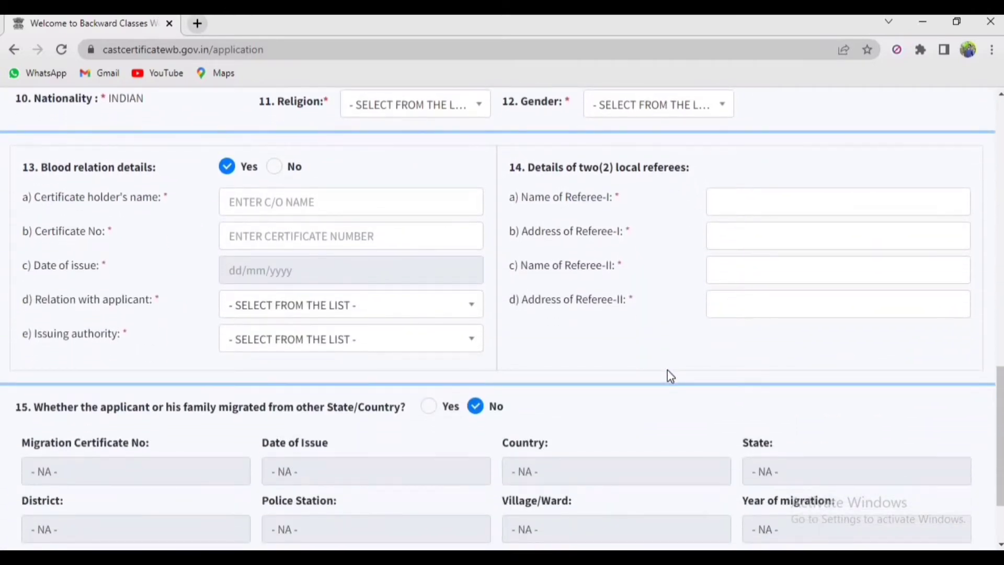
Choose HINDUISM as religion and MALE as gender
click(430, 110)
scroll(394, 192, down, 1)
click(395, 193)
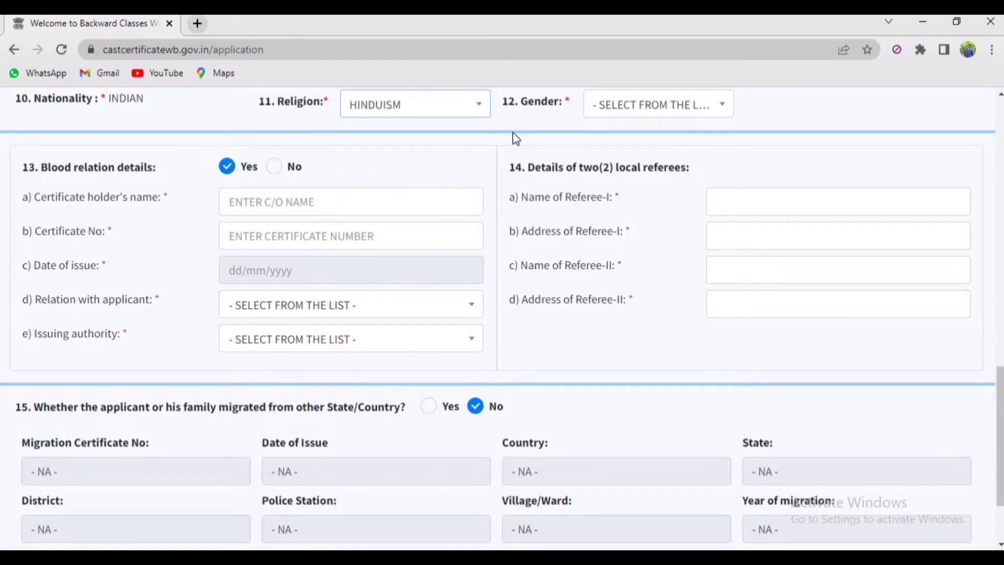
click(650, 110)
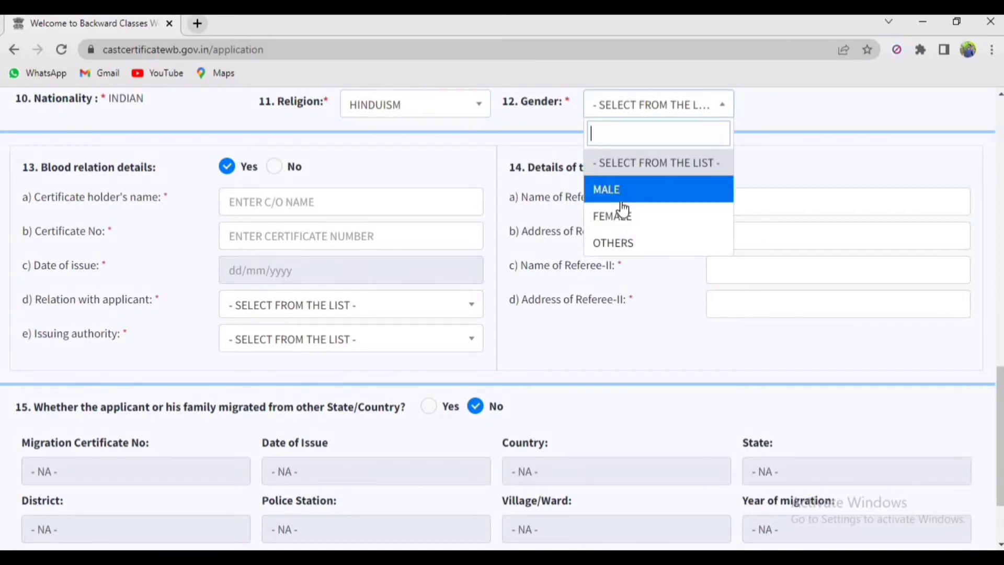
click(620, 201)
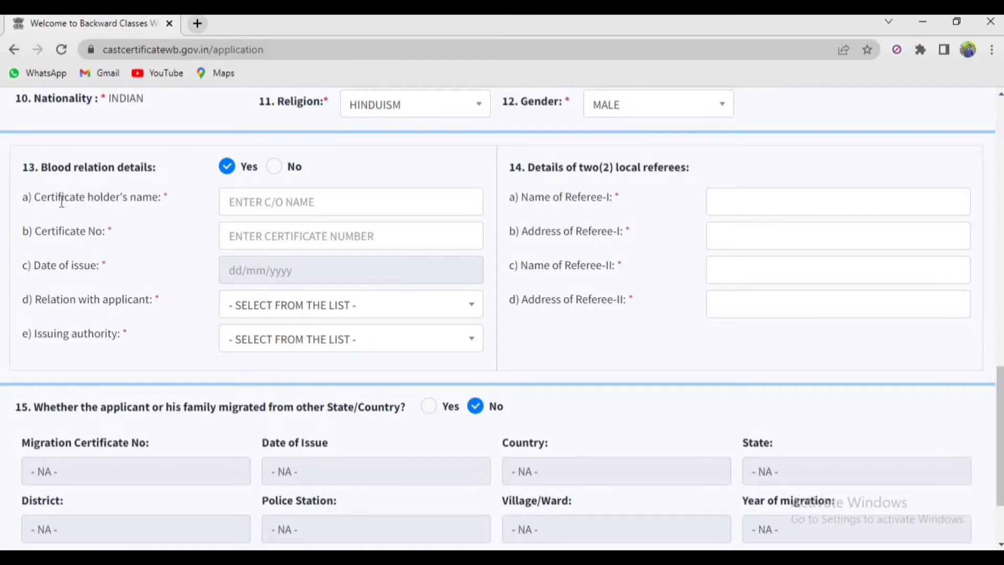
Enter the certificate holder's name and the certificate number
click(249, 206)
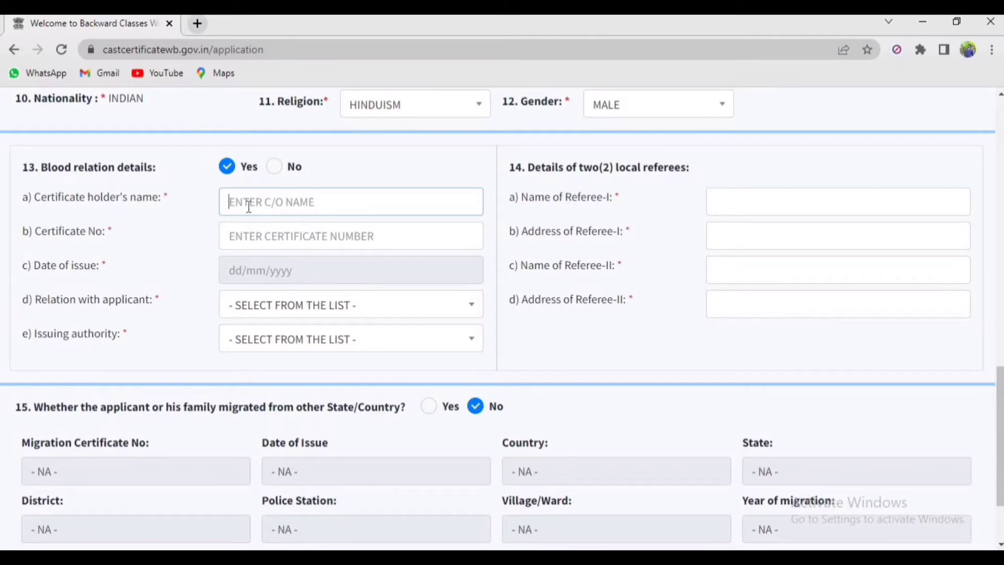
text(ABC)
click(206, 209)
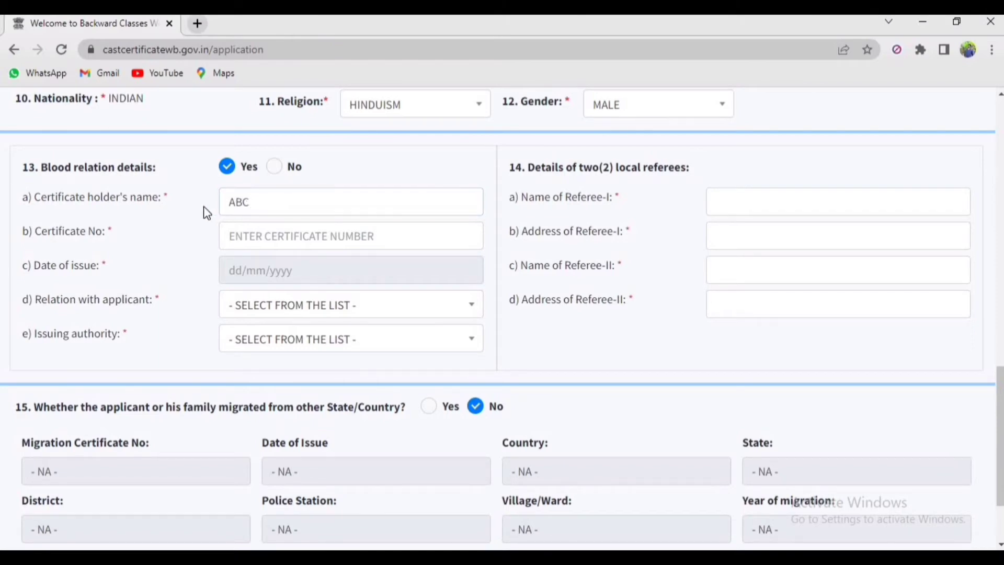
click(259, 235)
text(98746321)
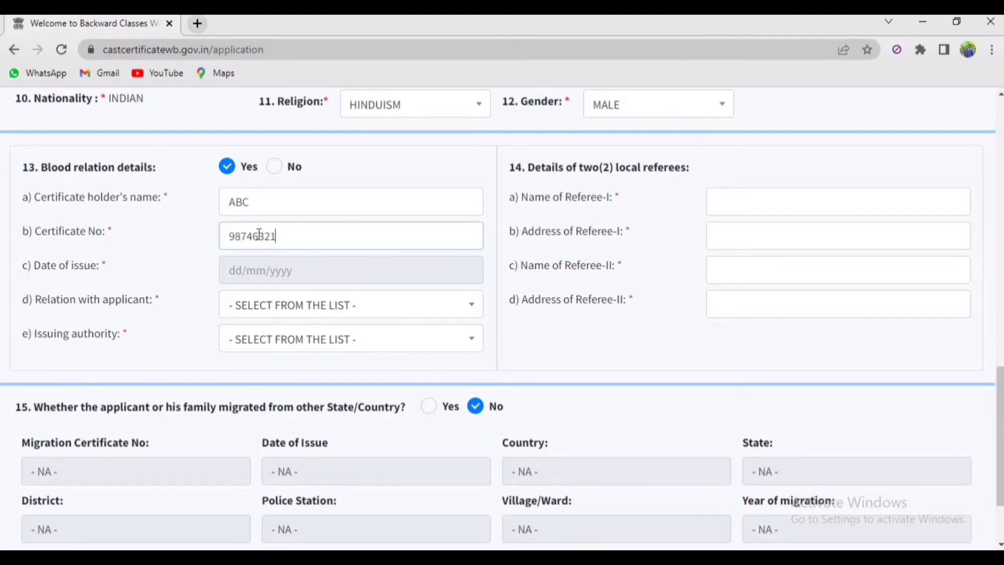
Set the certificate's date of issue to 07/07/2021 in the calendar
click(236, 271)
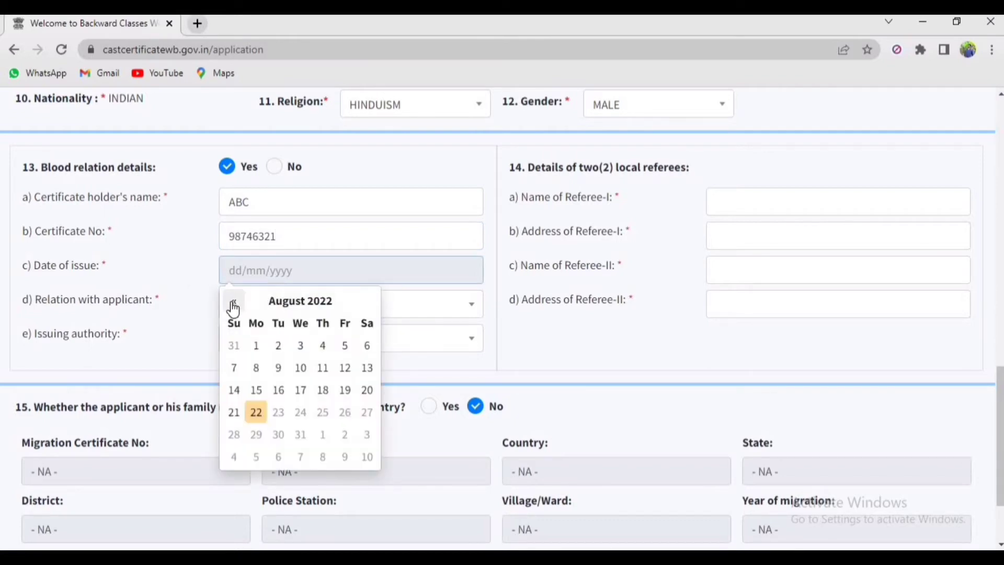
click(233, 303)
click(233, 304)
click(233, 303)
click(233, 303)
click(233, 304)
click(234, 303)
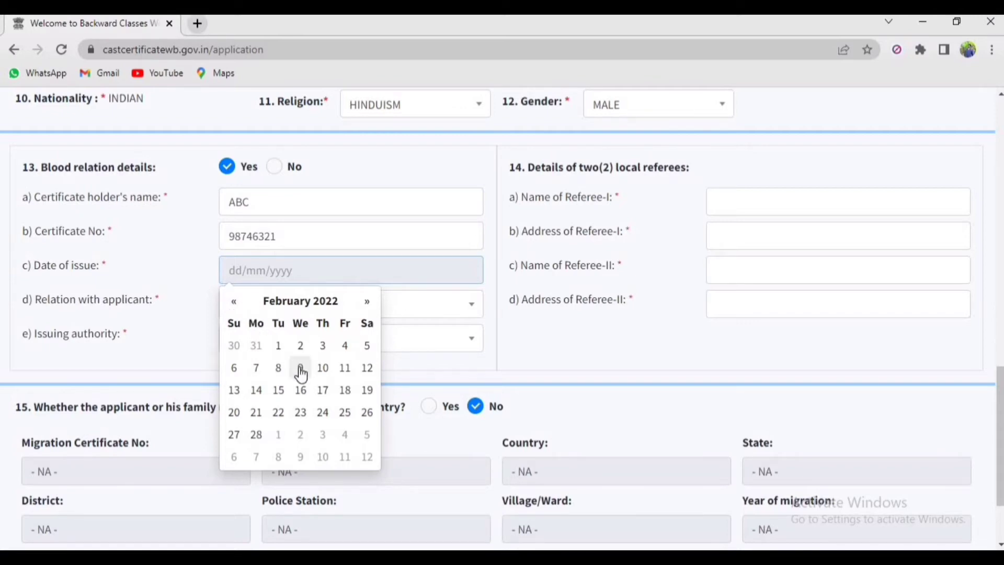
click(234, 303)
click(234, 303)
click(234, 302)
click(233, 303)
click(234, 303)
click(234, 303)
click(234, 303)
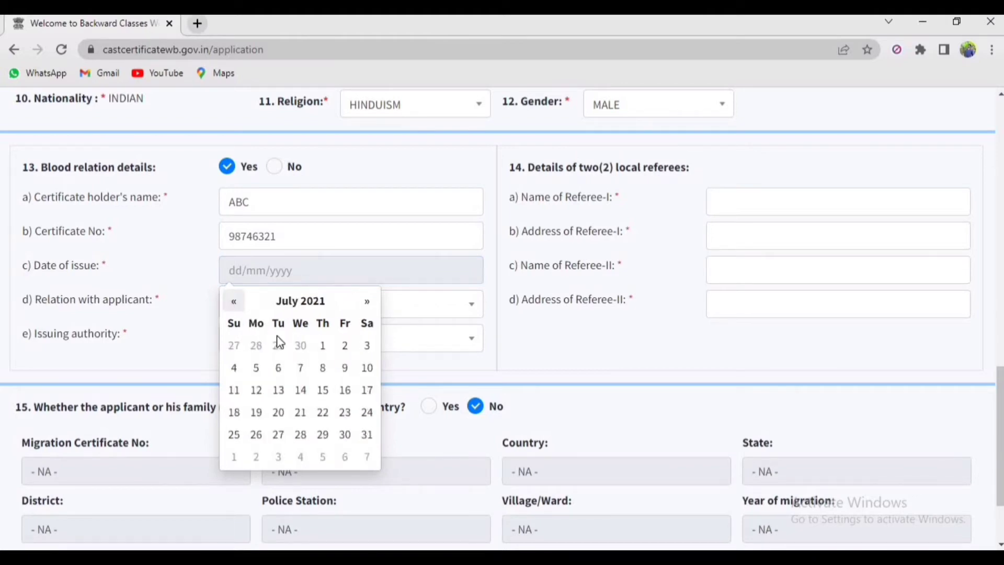
click(301, 370)
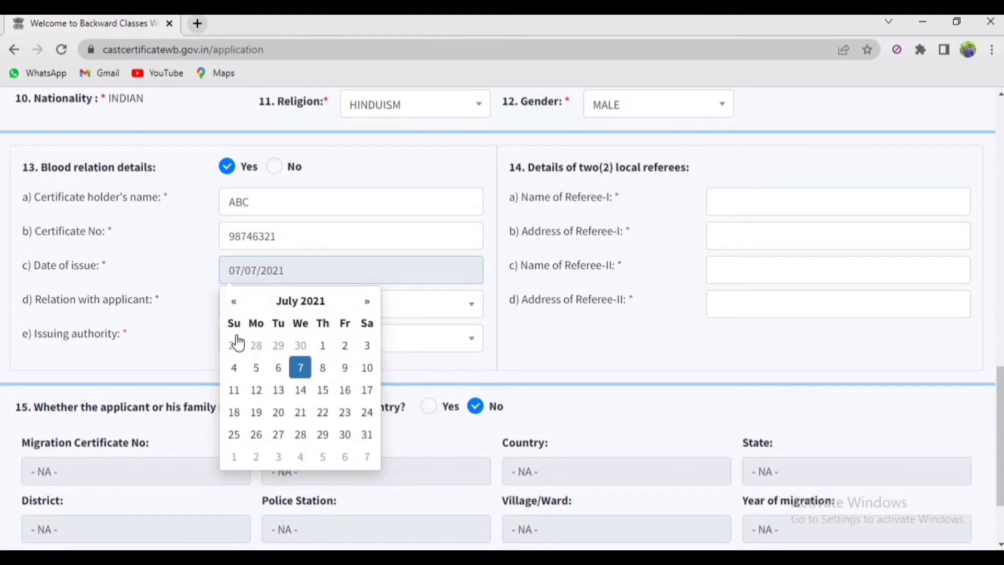
click(167, 296)
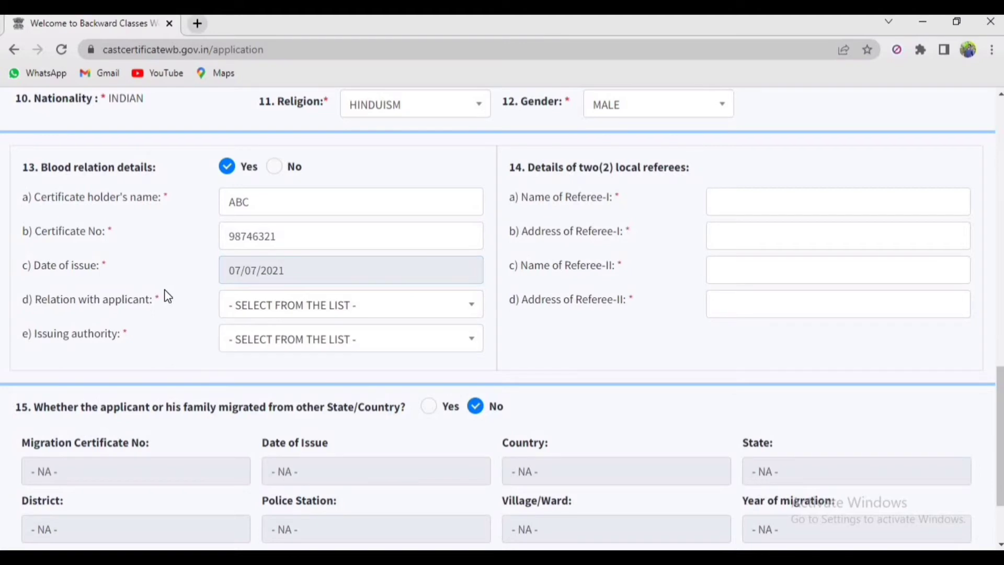
Choose FATHER as relation with applicant and JALPAIGURI(SADAR) as issuing authority
click(249, 304)
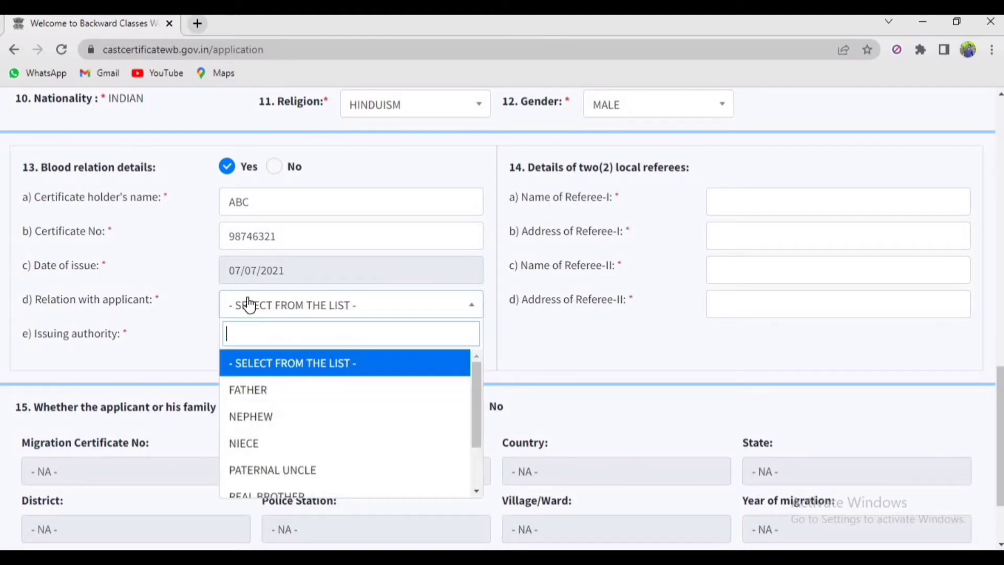
click(265, 397)
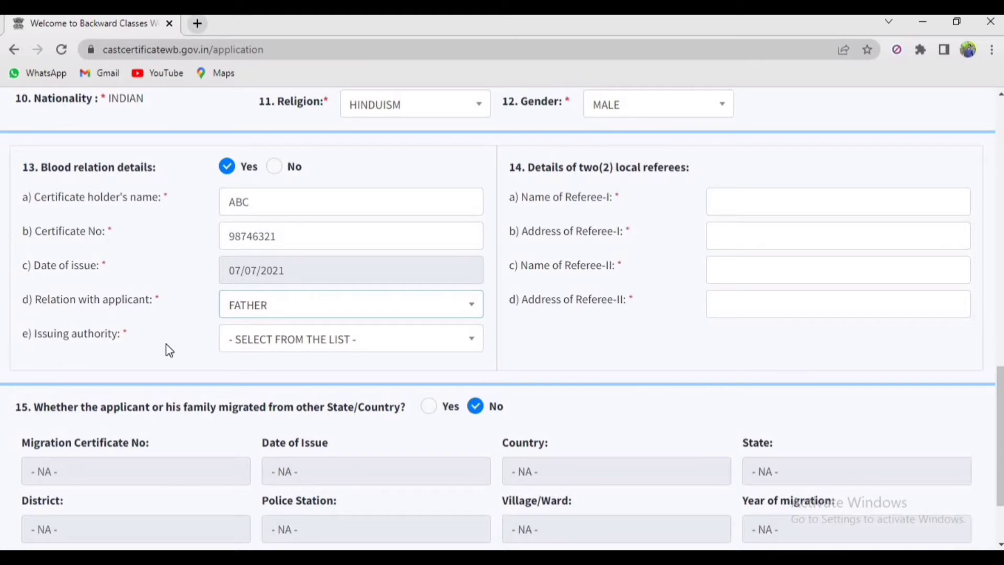
click(245, 345)
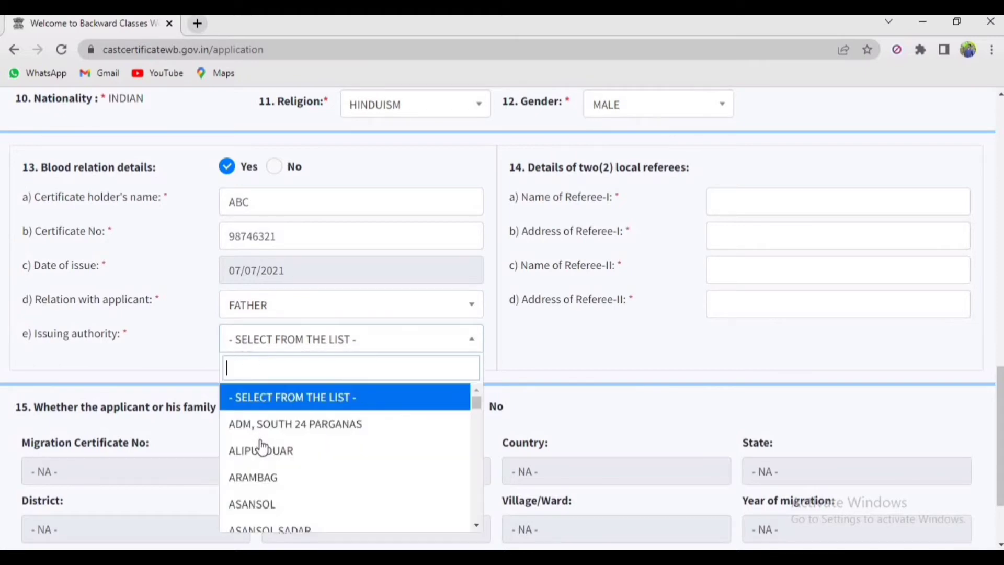
scroll(262, 459, down, 4)
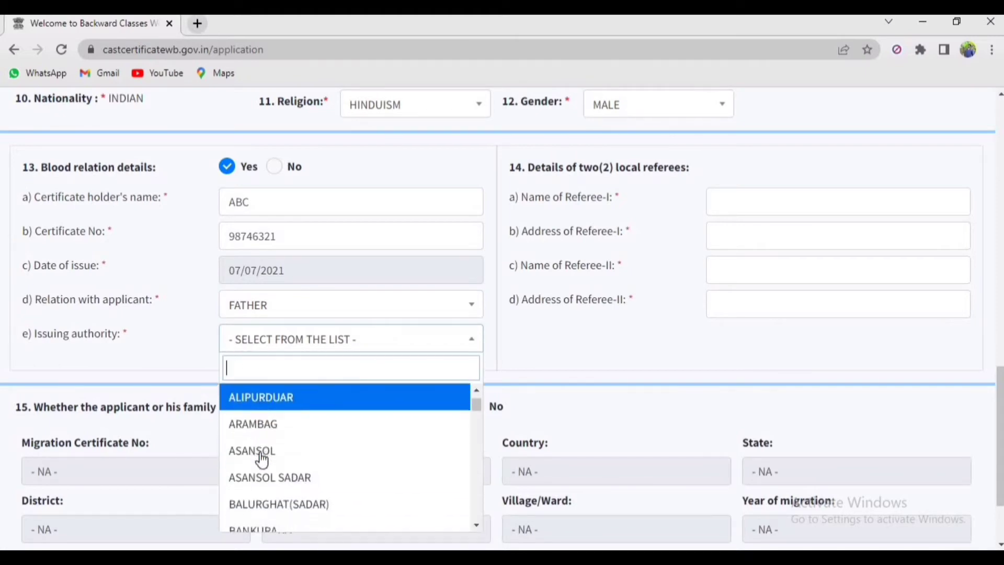
scroll(262, 459, down, 10)
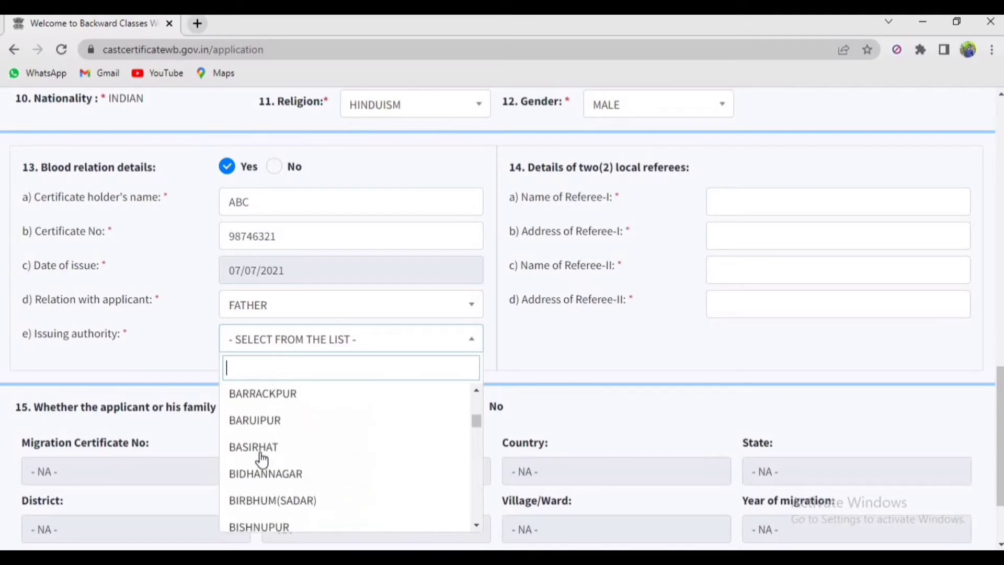
scroll(263, 473, up, 3)
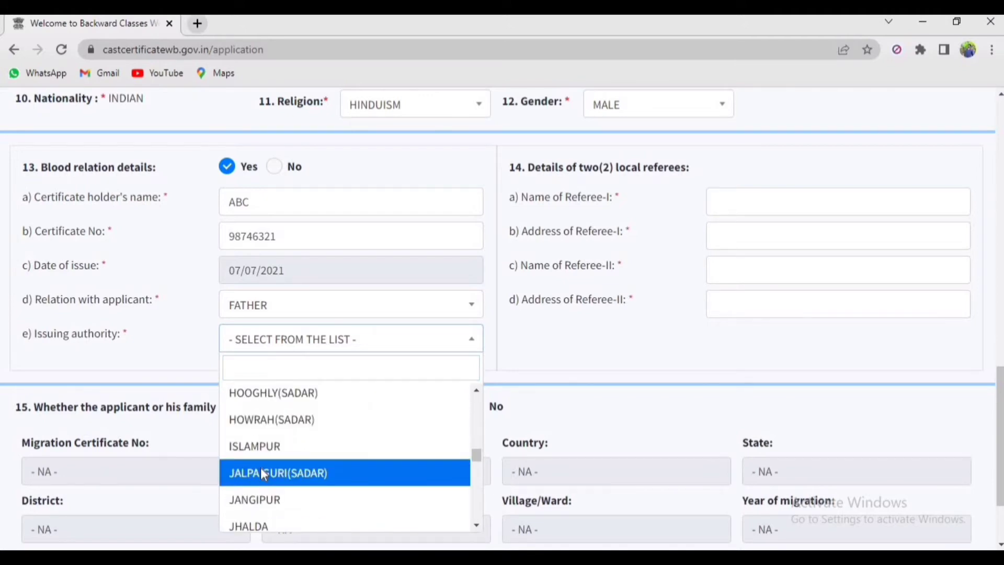
click(263, 474)
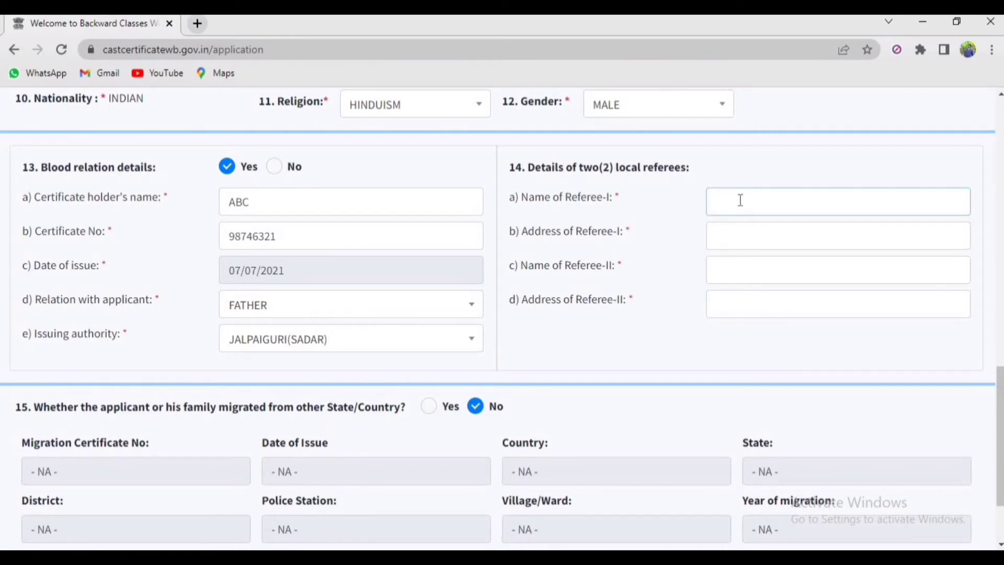
Enter Referee-I's name and address
key(Tab)
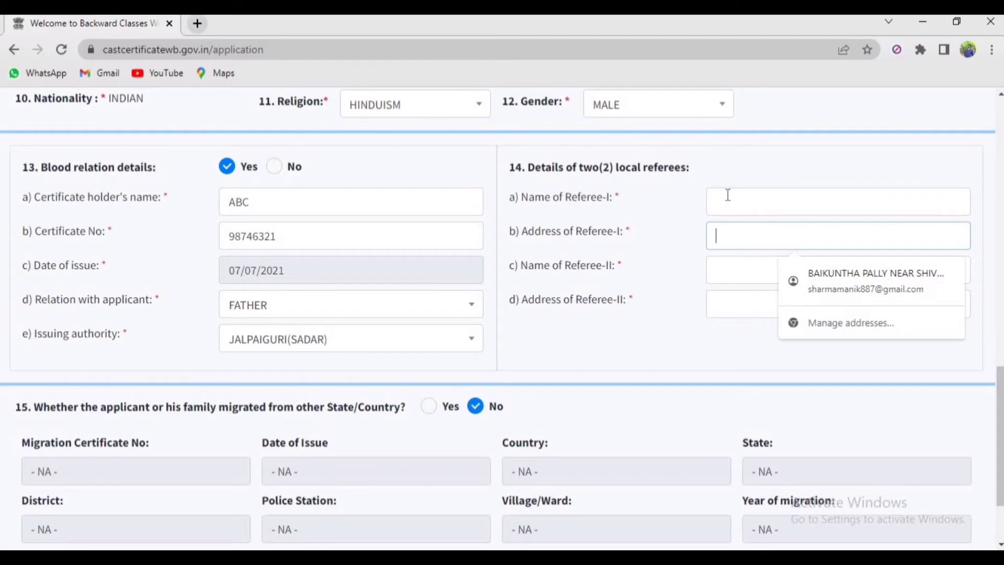
click(727, 196)
text(ABC)
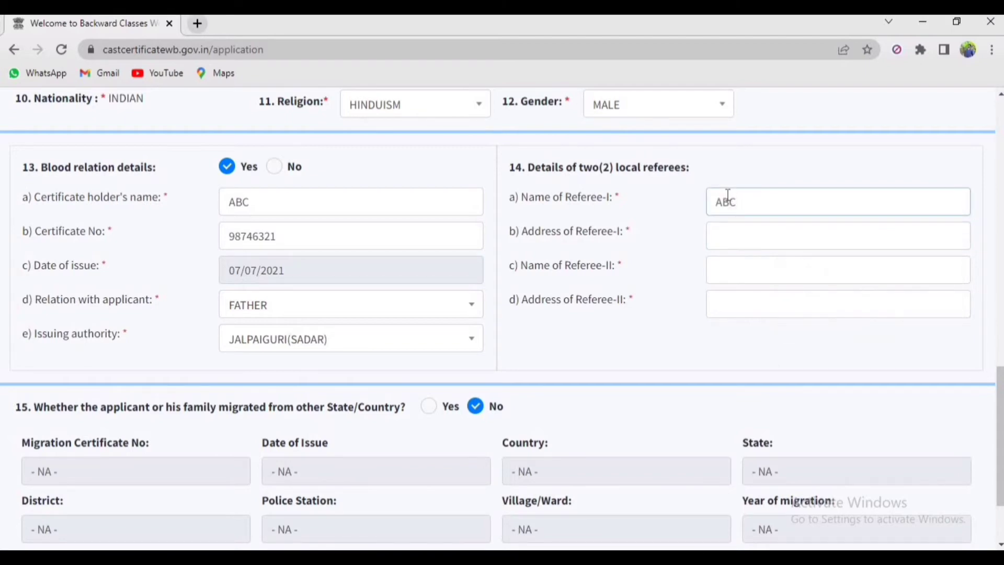
click(722, 236)
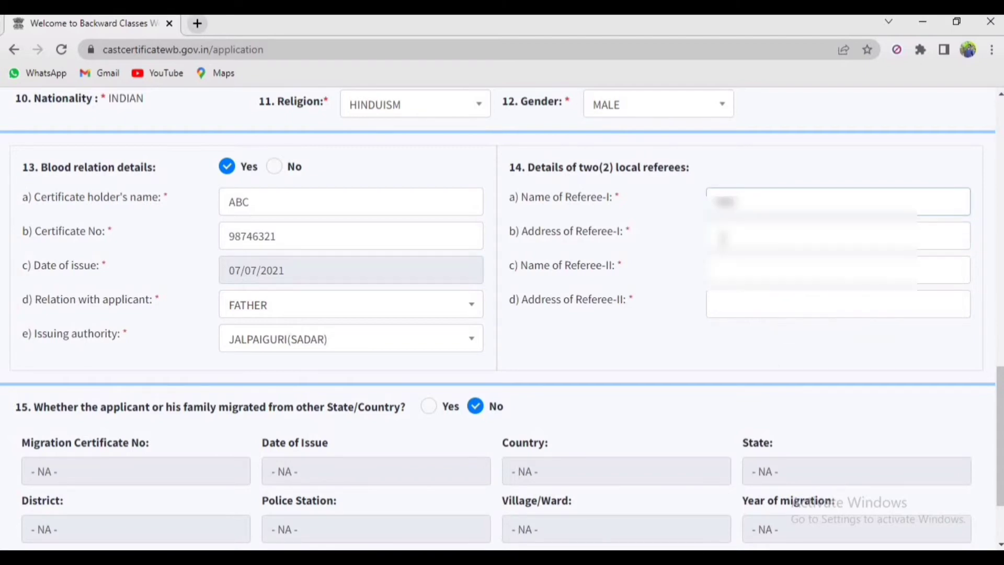
text(ABC)
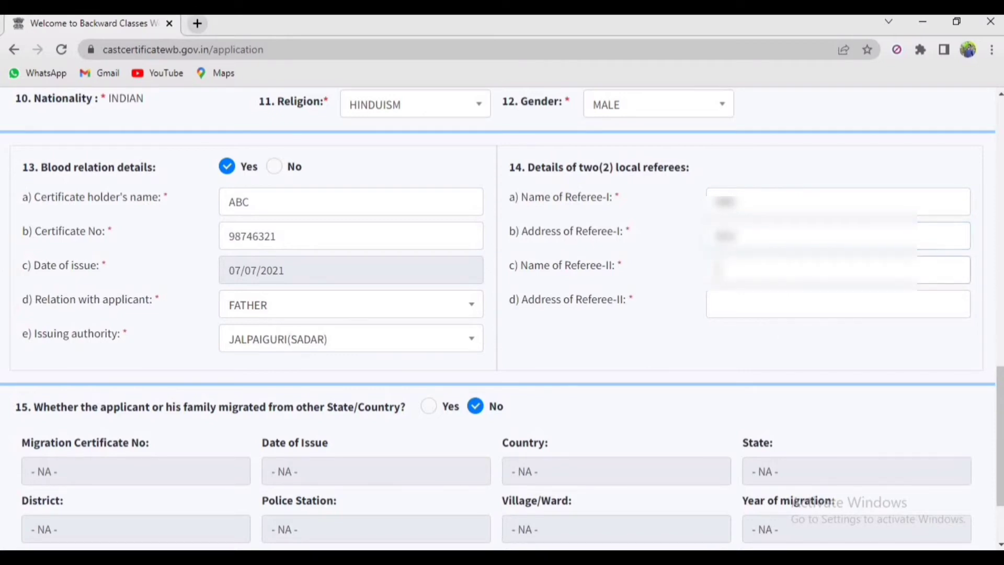
Enter Referee-II's name and address
click(719, 270)
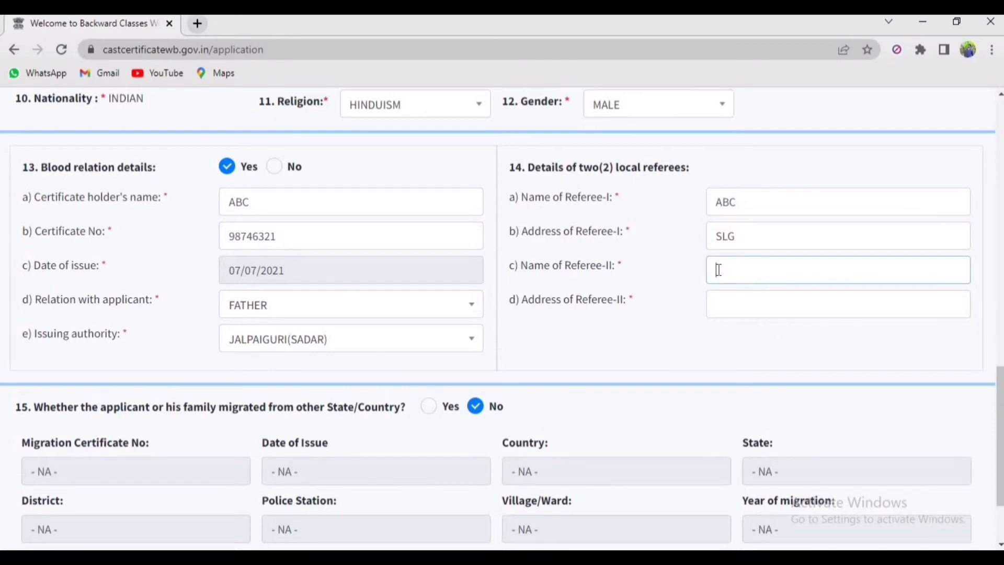
text(DEF)
click(715, 305)
text(SLG)
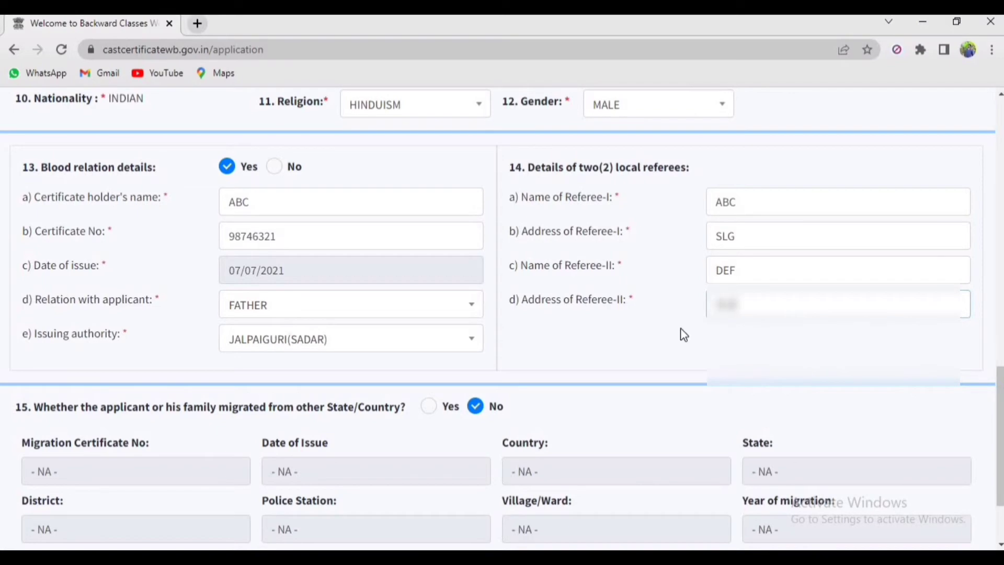
scroll(672, 345, down, 1)
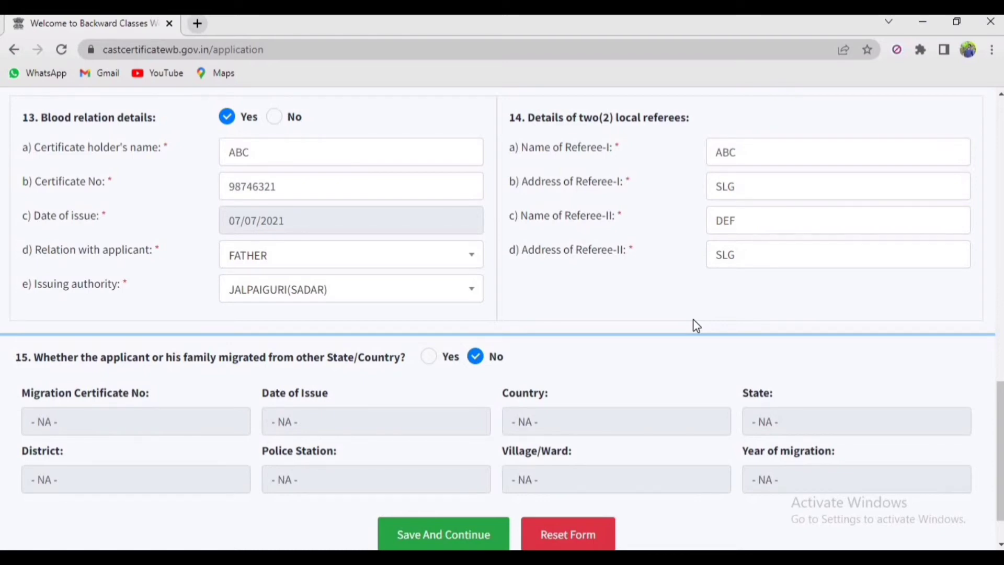
Switch the family migration answer to Yes, then back to No
scroll(693, 320, down, 1)
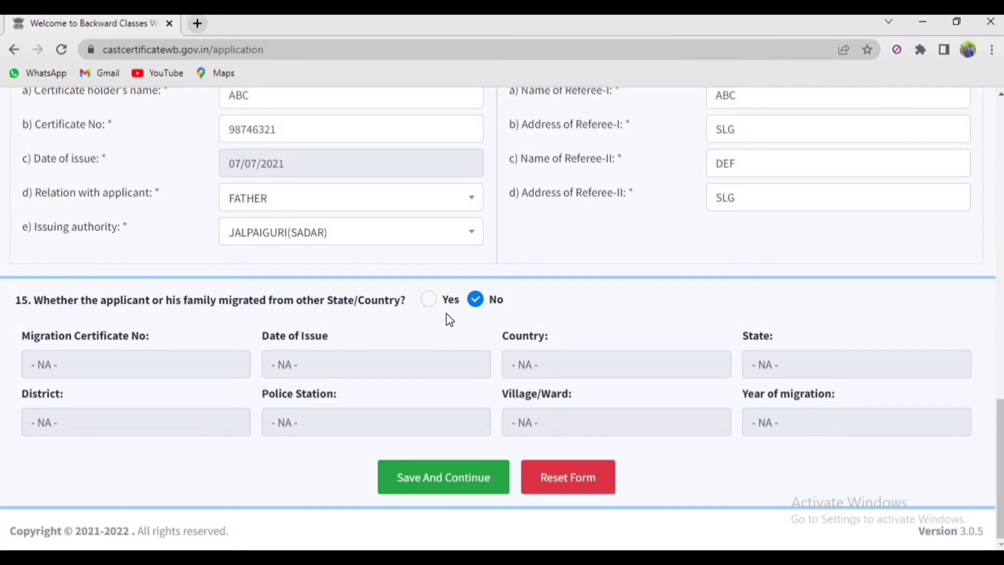
click(429, 301)
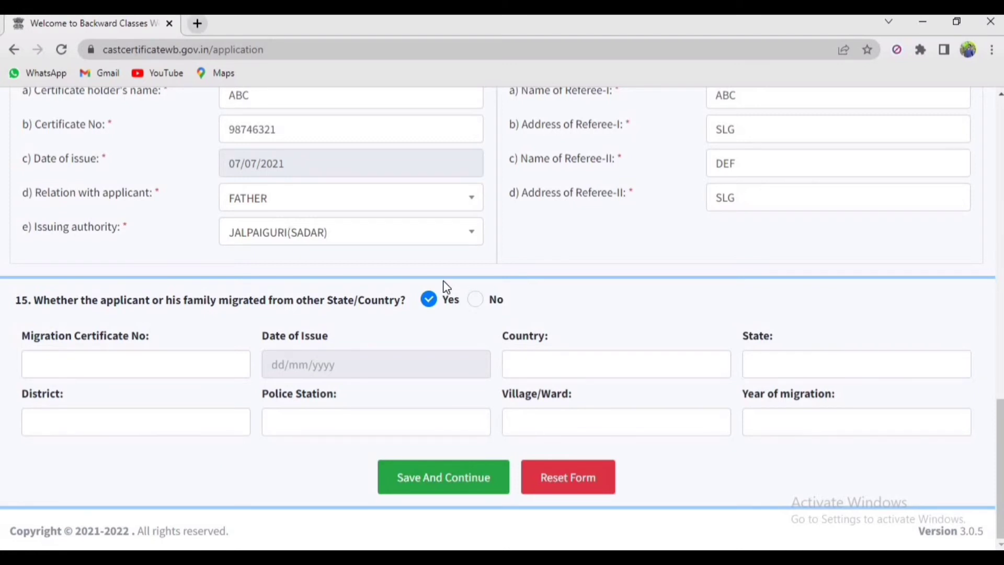
click(476, 305)
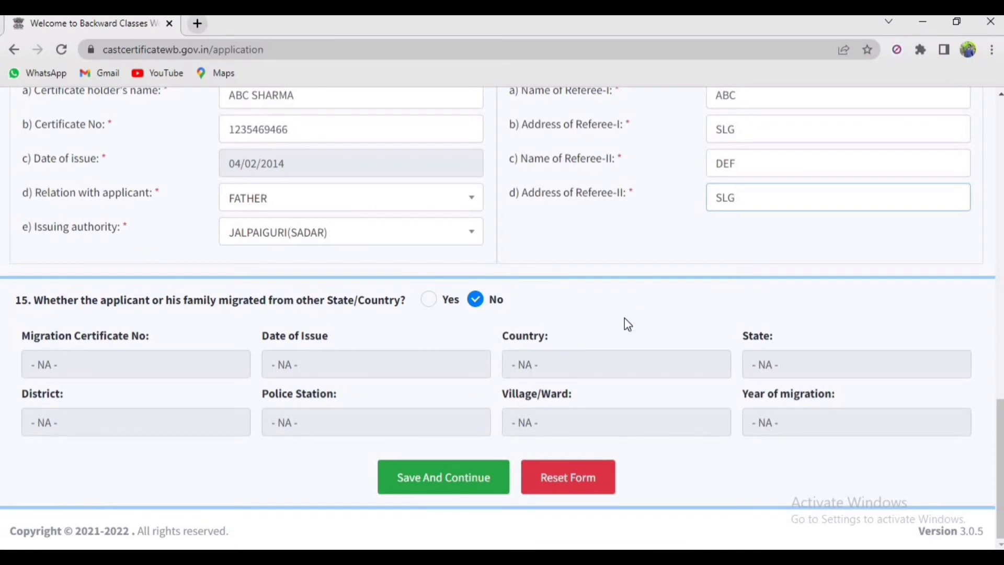
Save the application and choose VOTER ID as the relationship document
click(422, 489)
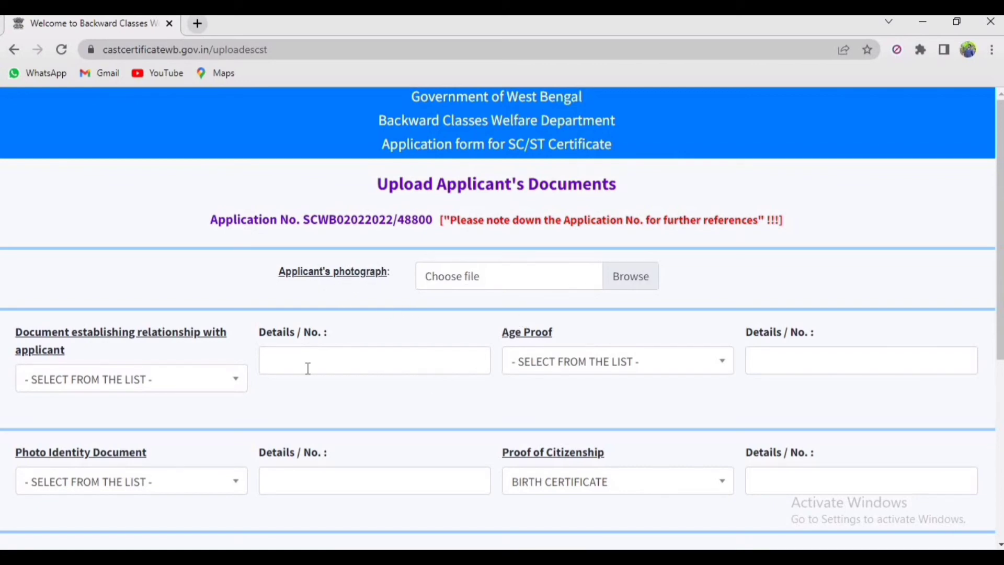
click(163, 389)
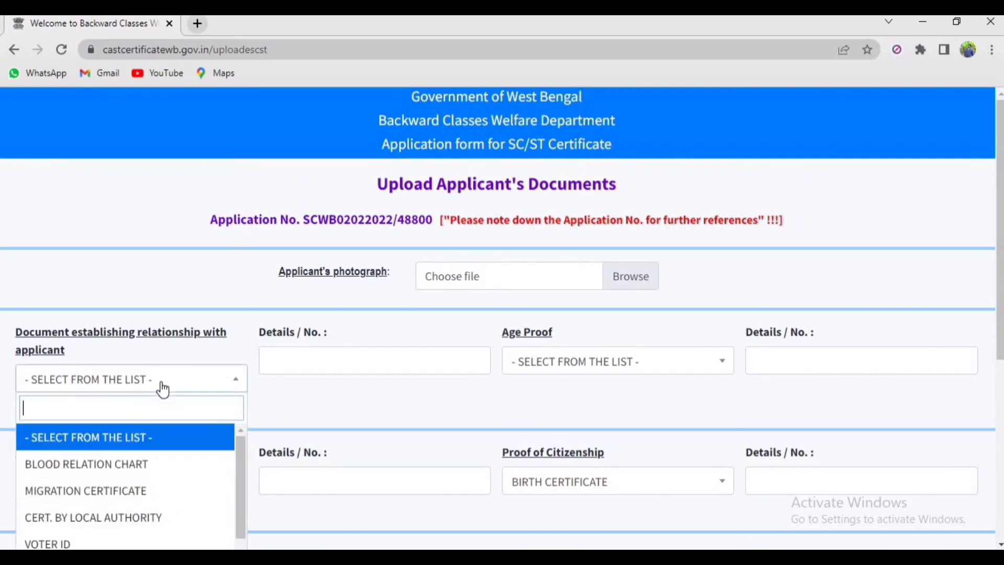
scroll(78, 370, down, 3)
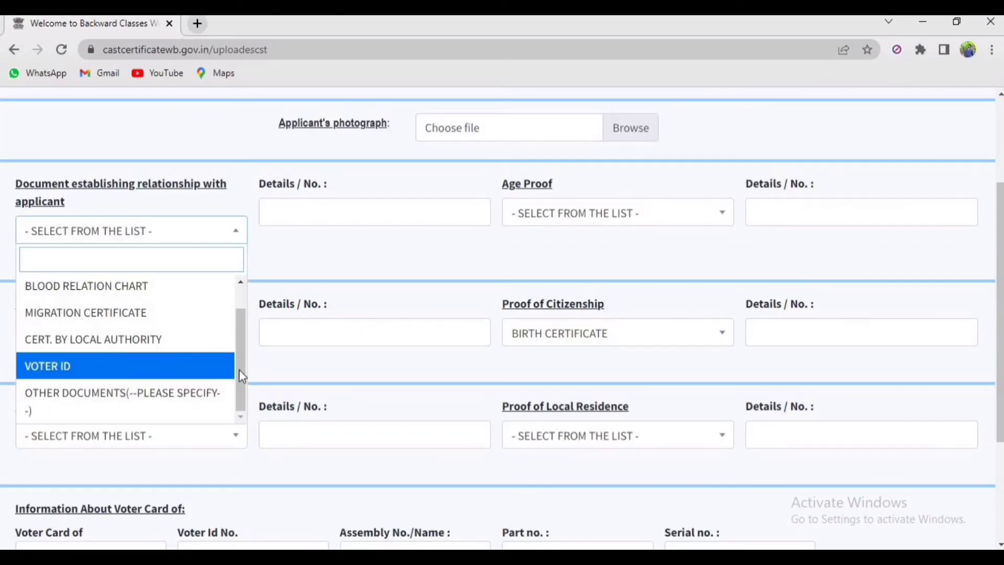
drag(239, 369, 239, 339)
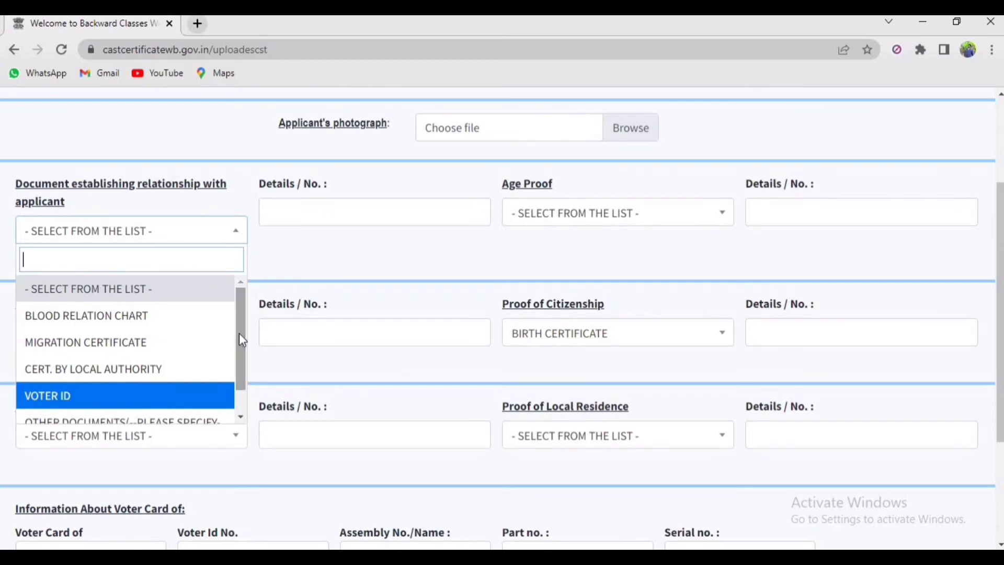
click(104, 396)
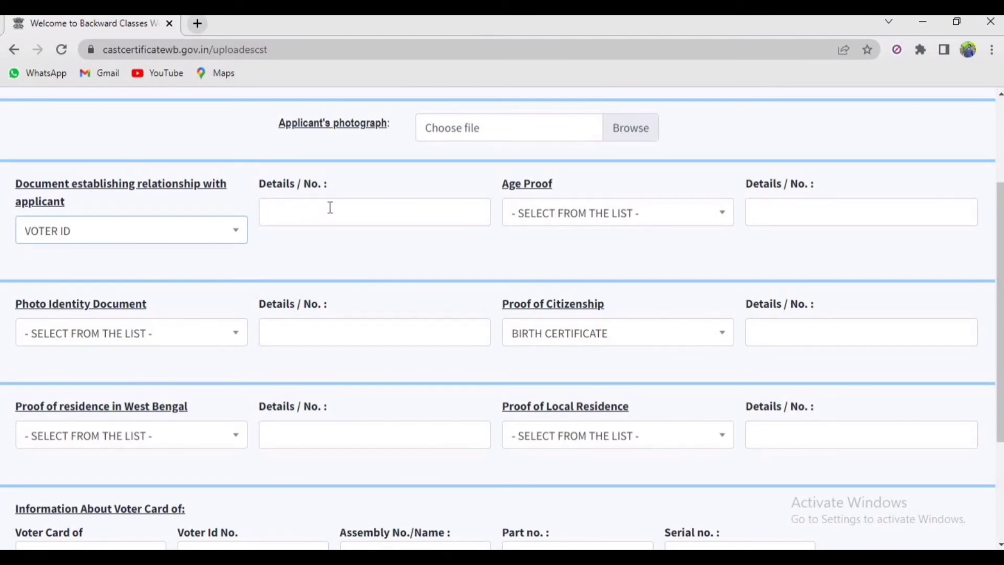
click(548, 211)
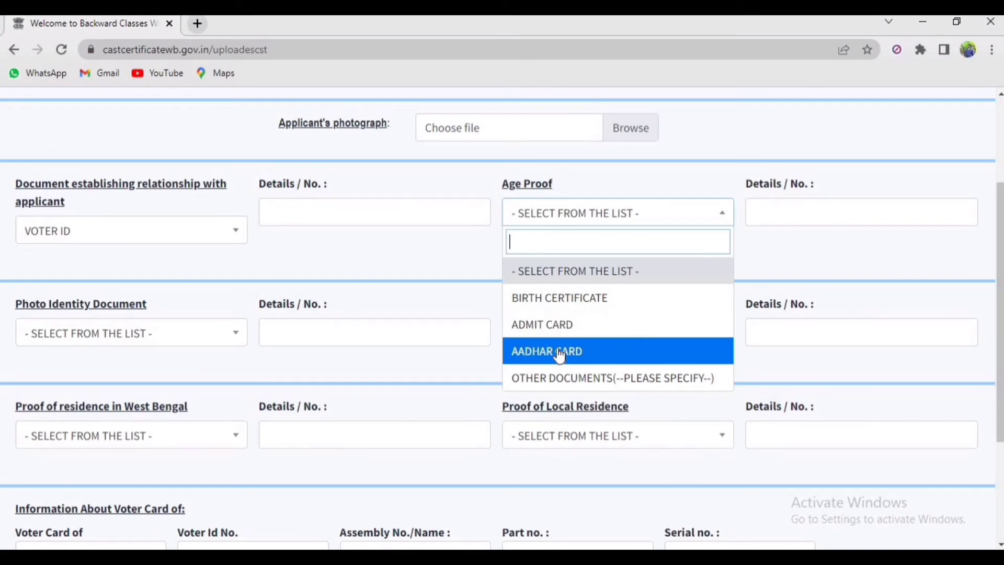
Choose BIRTH CERTIFICATE as age proof and fill in its details fields
click(569, 313)
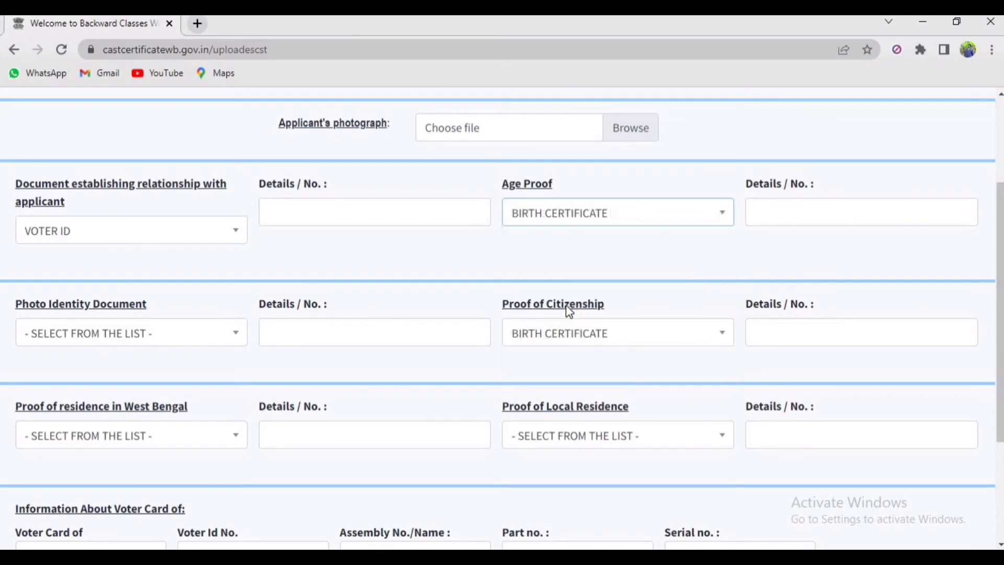
click(790, 214)
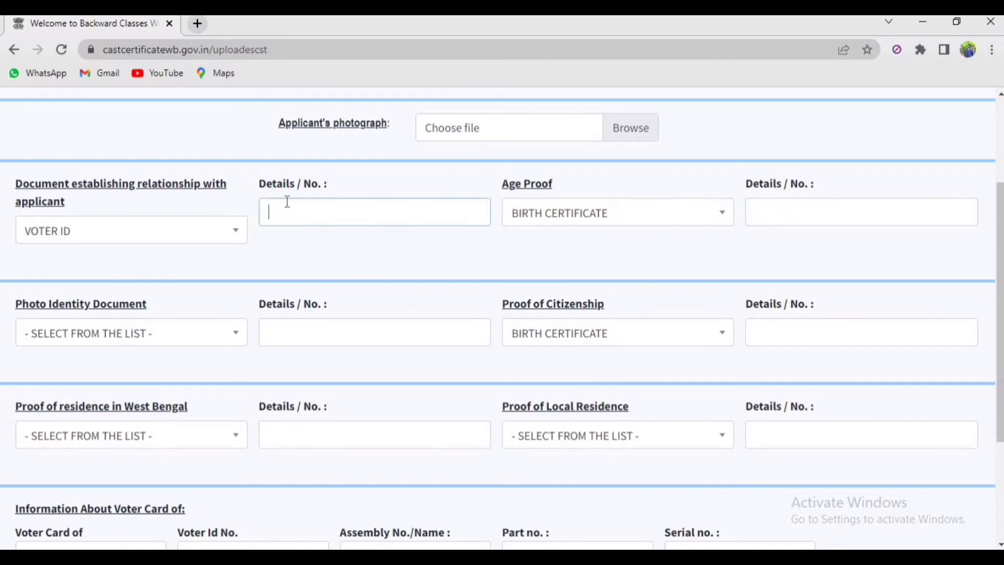
click(759, 215)
click(714, 248)
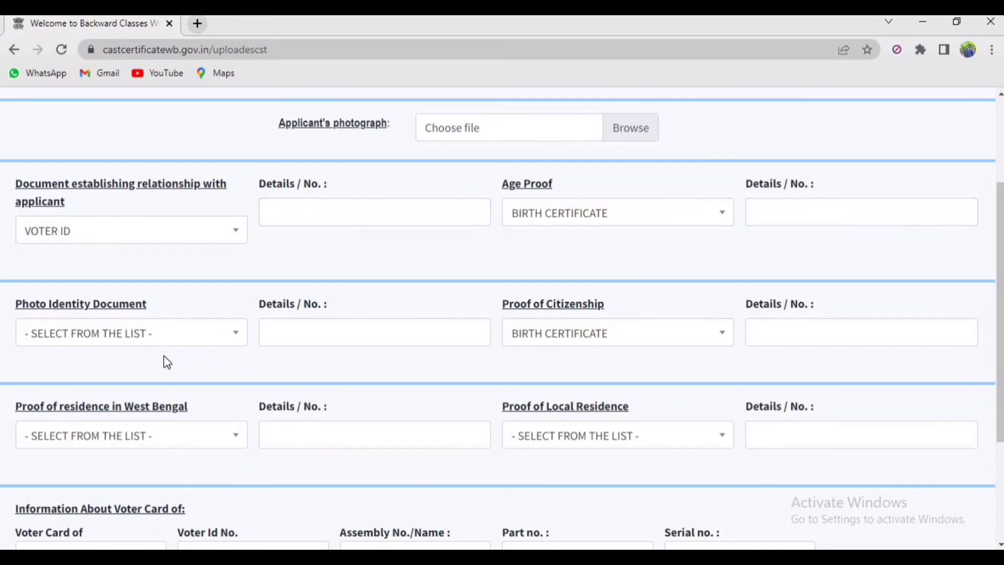
Set photo identity to PAN CARD and proof of citizenship to AADHAR CARD
click(108, 332)
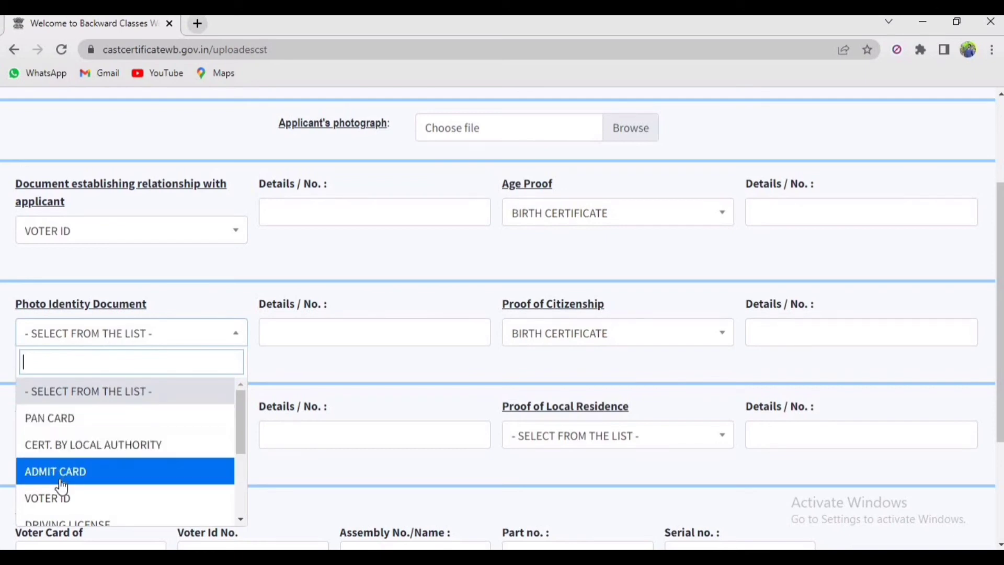
click(103, 428)
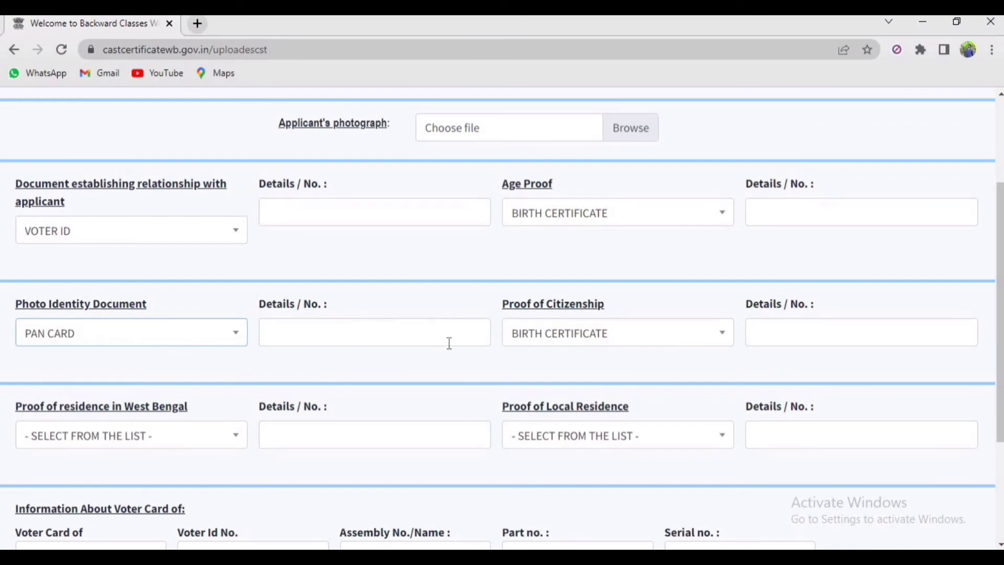
click(556, 335)
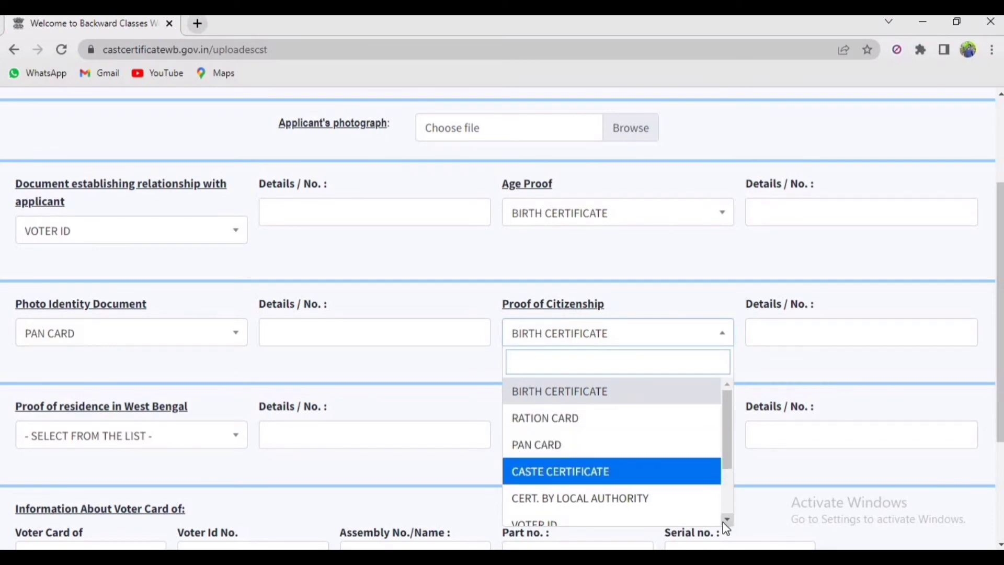
scroll(723, 522, down, 1)
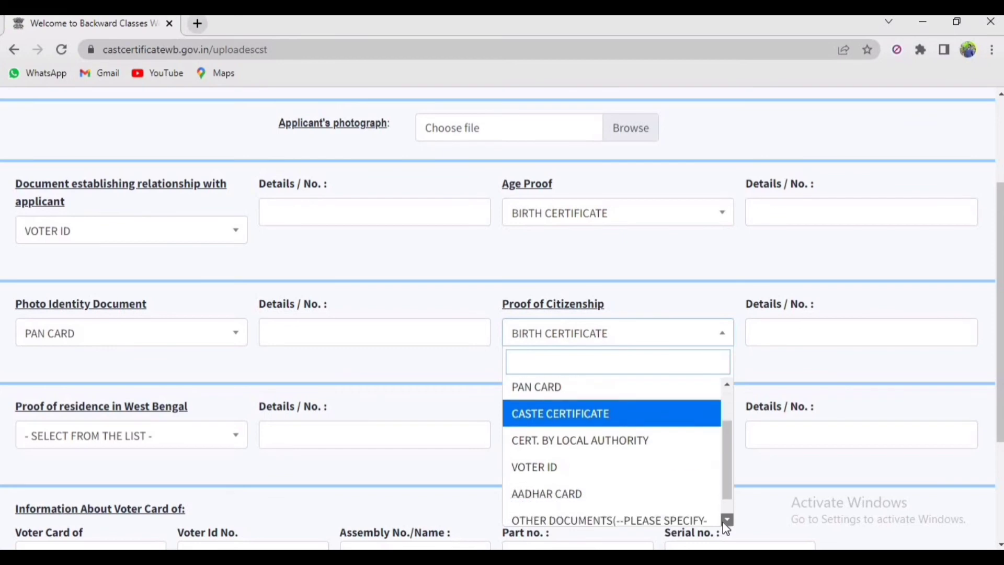
click(585, 492)
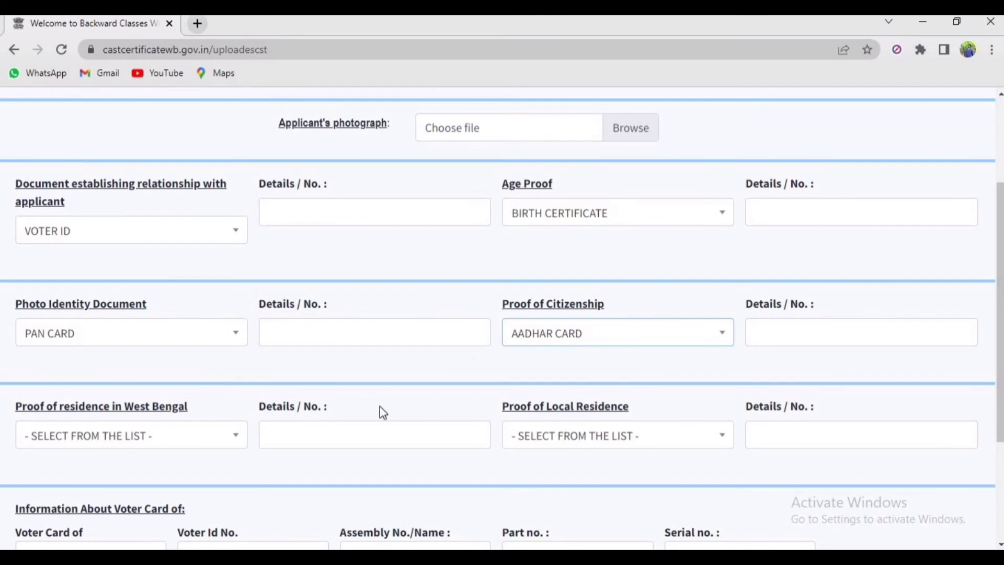
scroll(380, 406, down, 3)
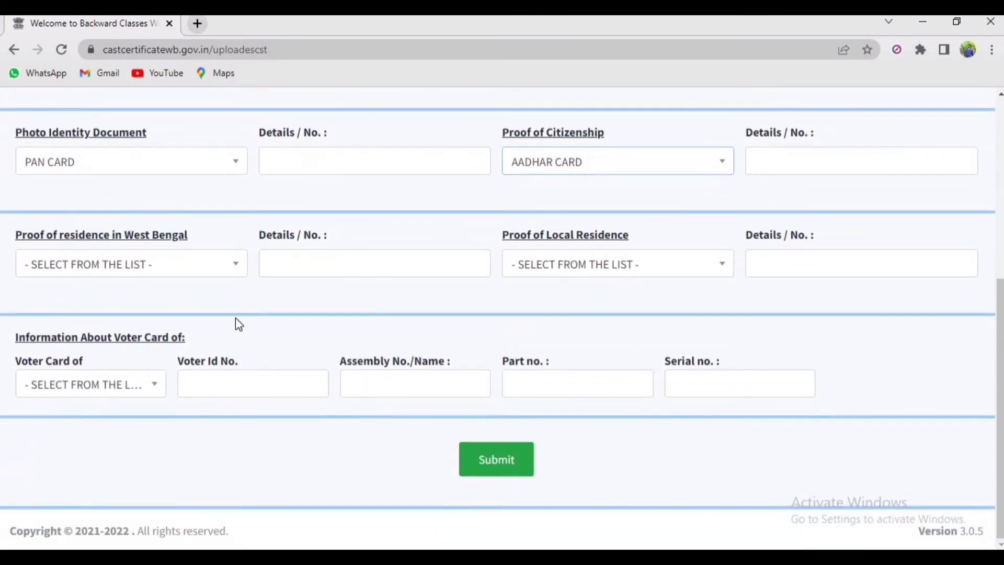
Choose AADHAR CARD for both West Bengal and local residence proof
click(102, 273)
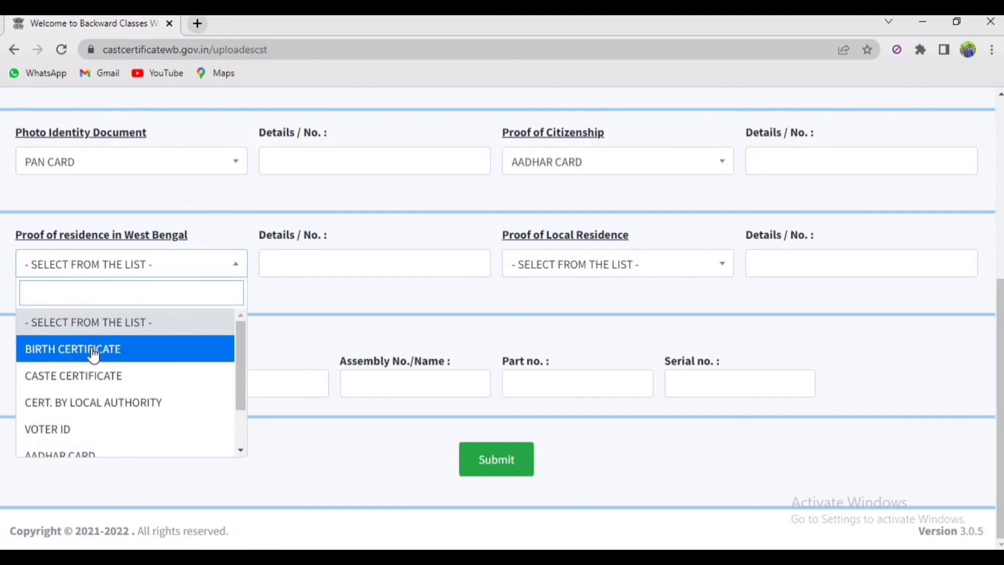
scroll(73, 403, down, 2)
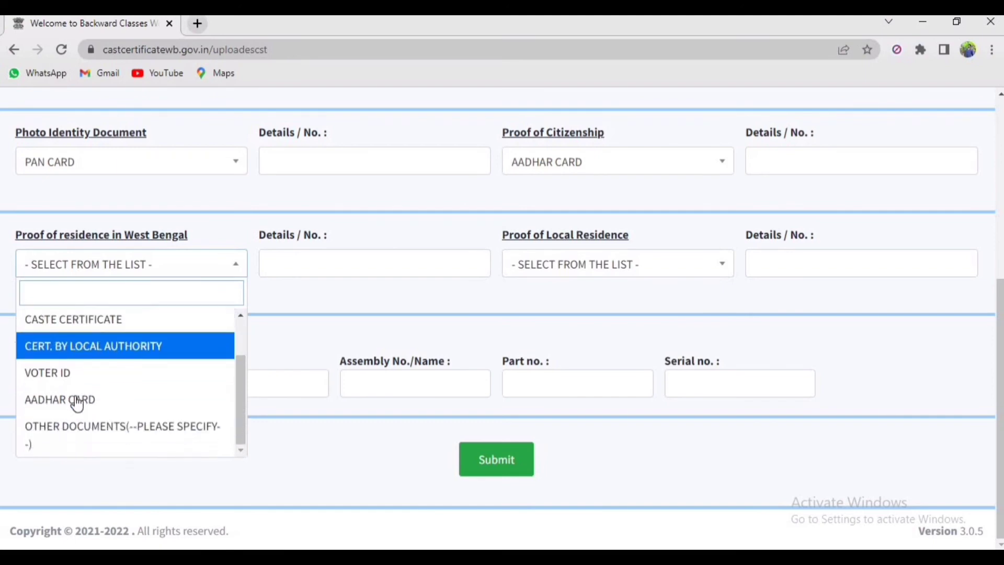
click(77, 400)
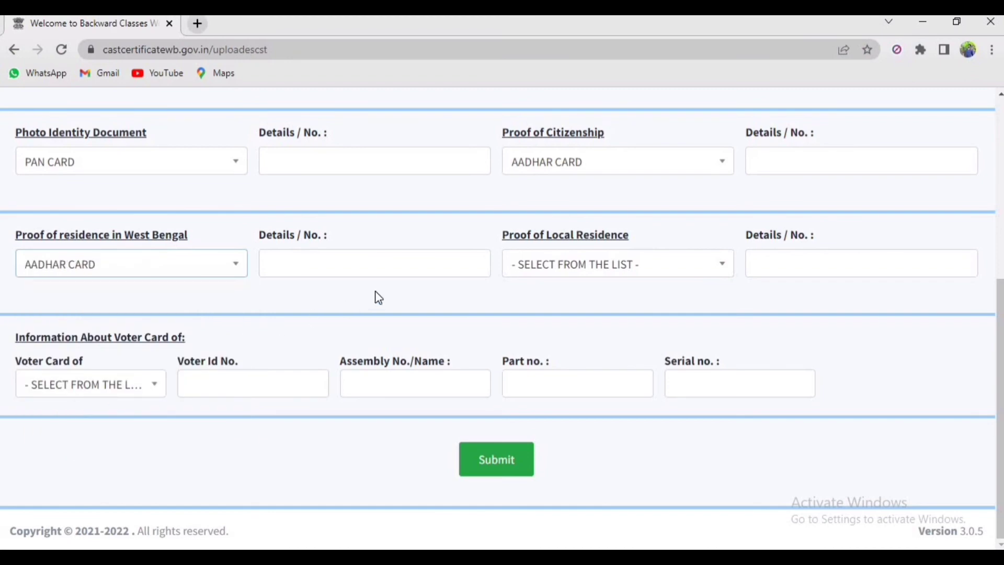
click(539, 263)
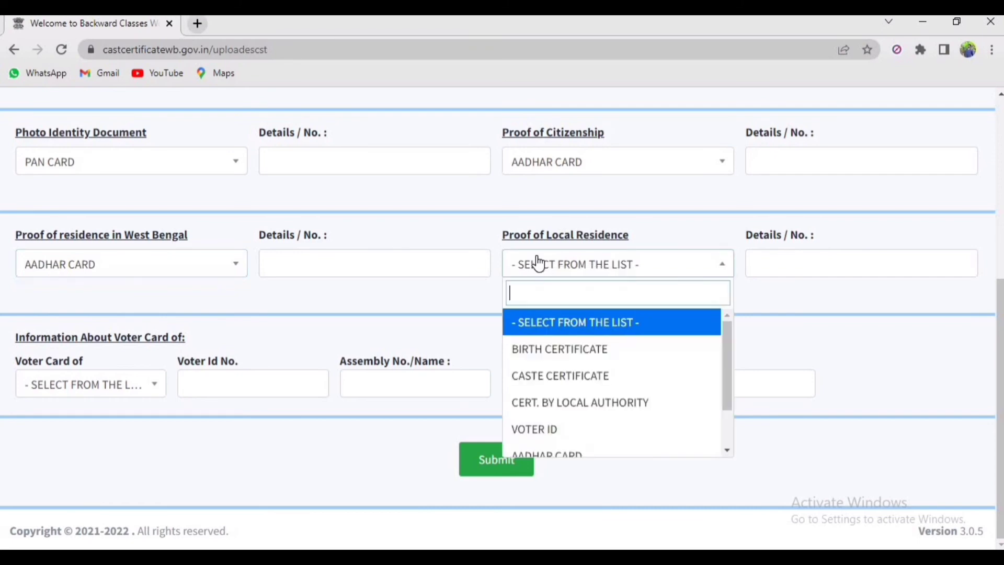
click(555, 455)
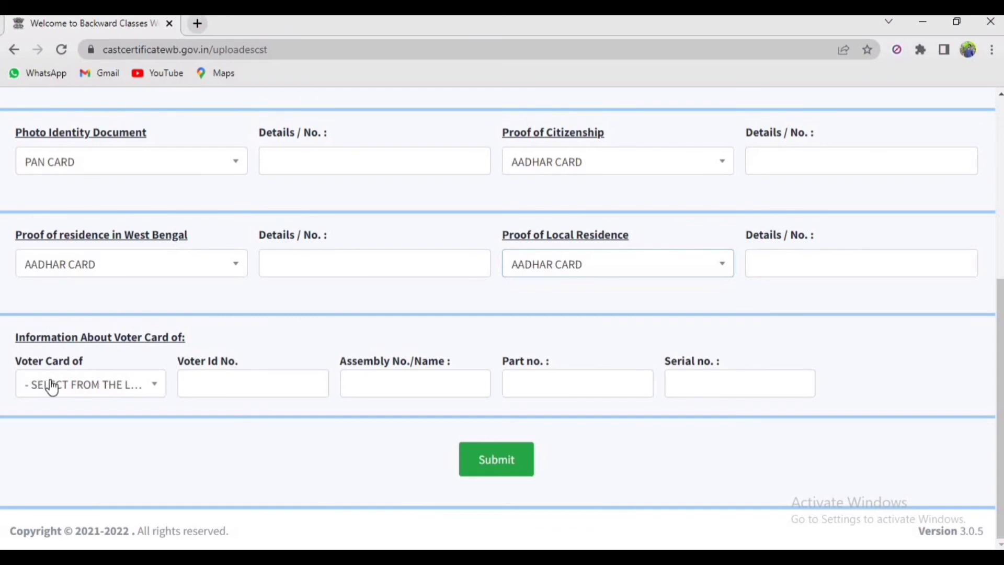
click(52, 387)
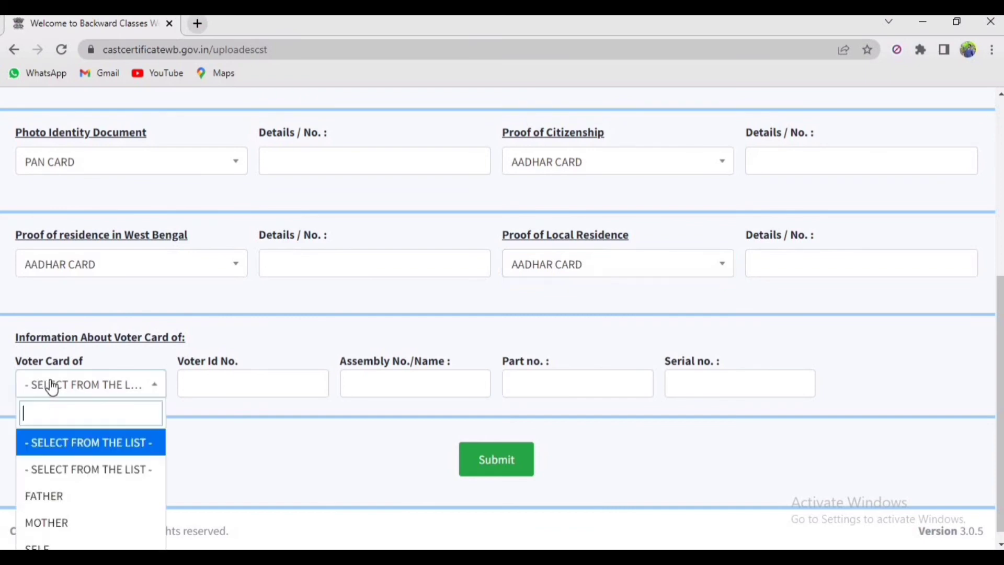
Select FATHER as the holder of the voter card
click(53, 494)
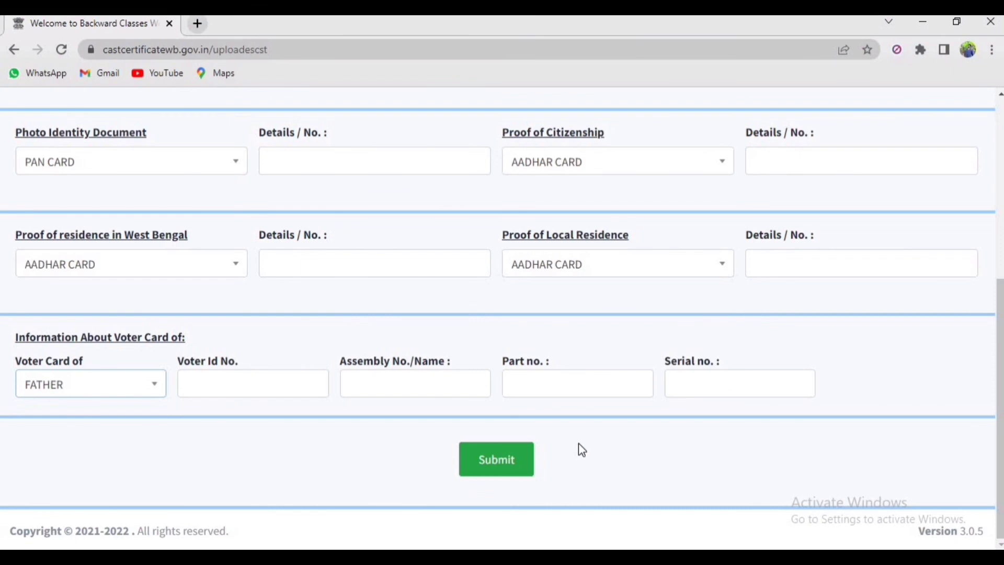
click(511, 459)
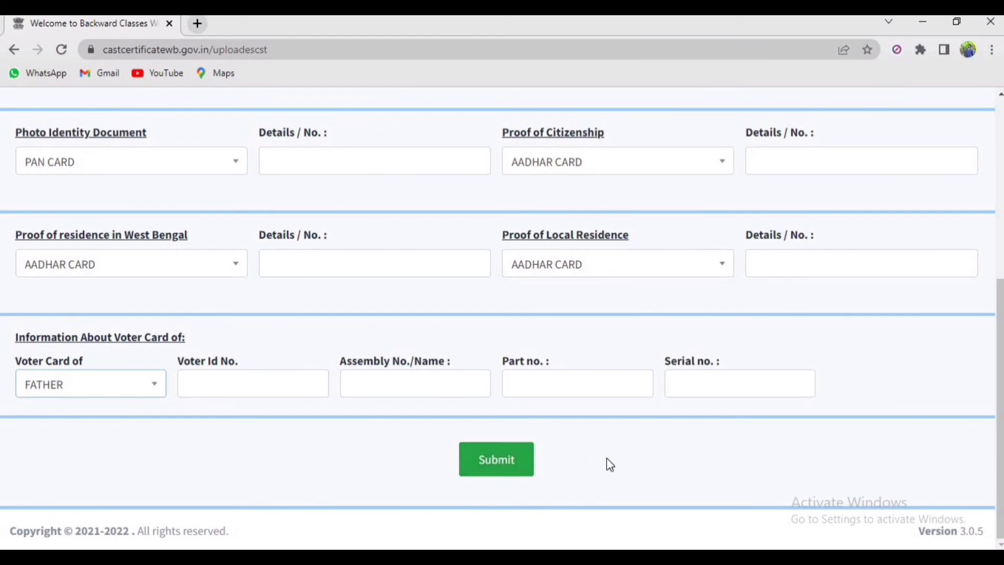